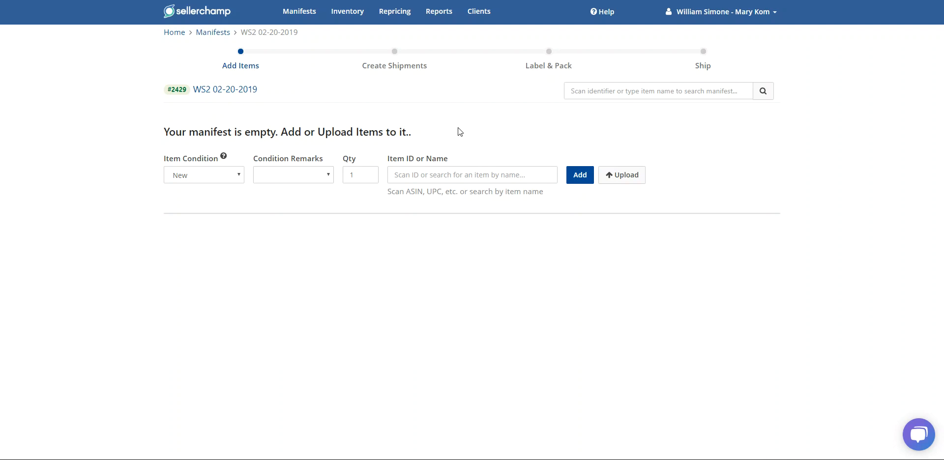
Step: Set the item condition to Like New, look through the condition remarks options, and check the account menu
{"action": "left_click", "coordinate": [189, 175]}
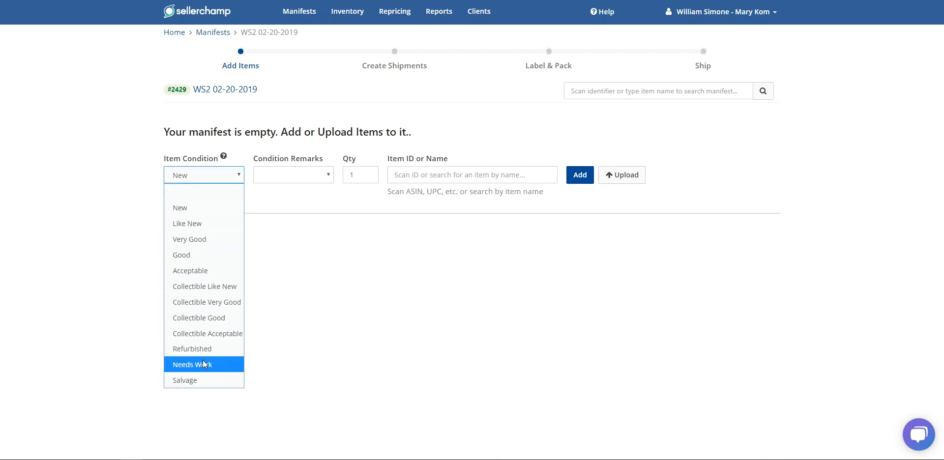
{"action": "left_click", "coordinate": [182, 224]}
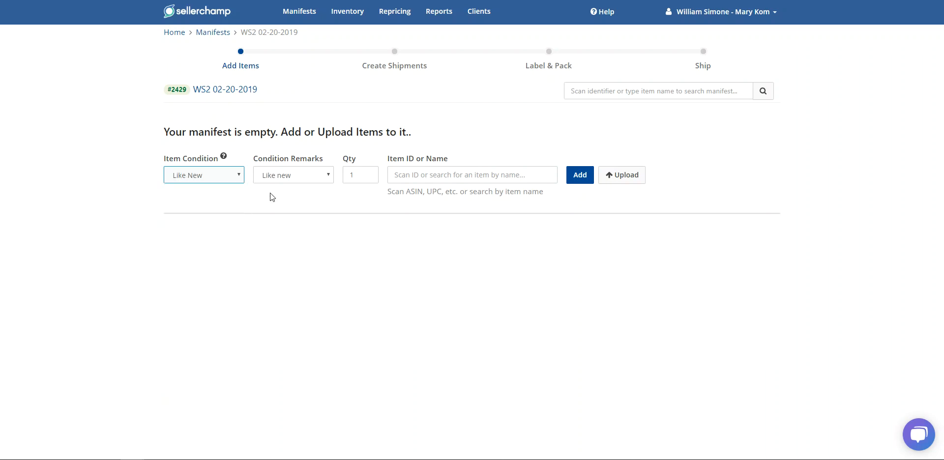
{"action": "left_click", "coordinate": [287, 178]}
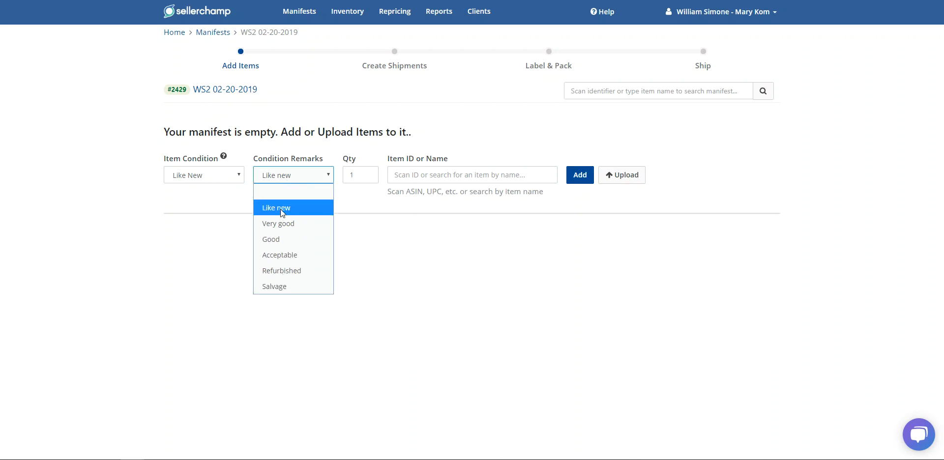
{"action": "left_click", "coordinate": [354, 200]}
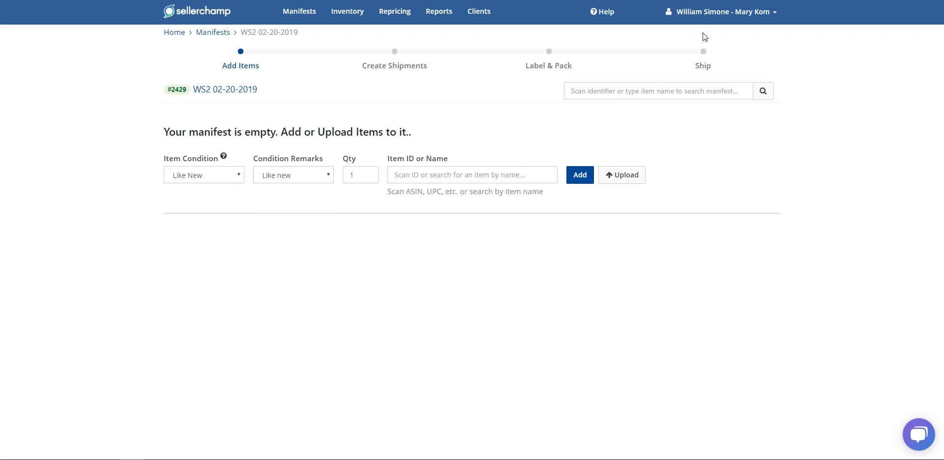
{"action": "left_click", "coordinate": [752, 14]}
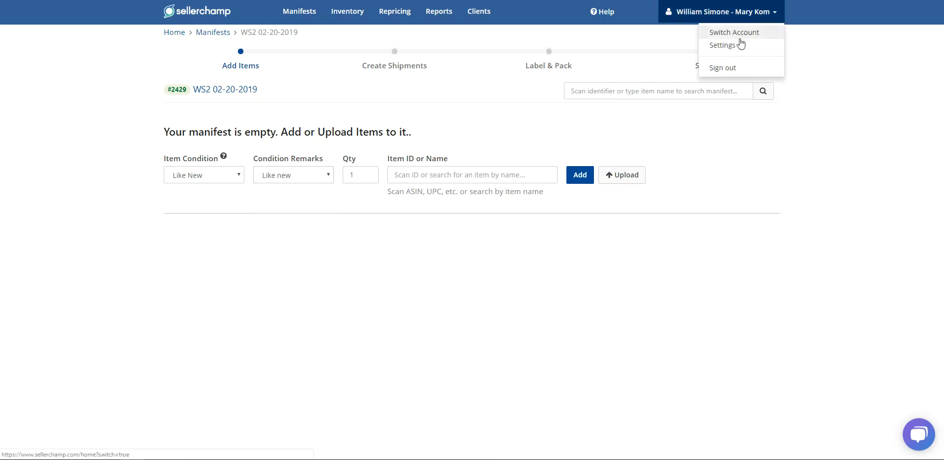
{"action": "left_click", "coordinate": [530, 133]}
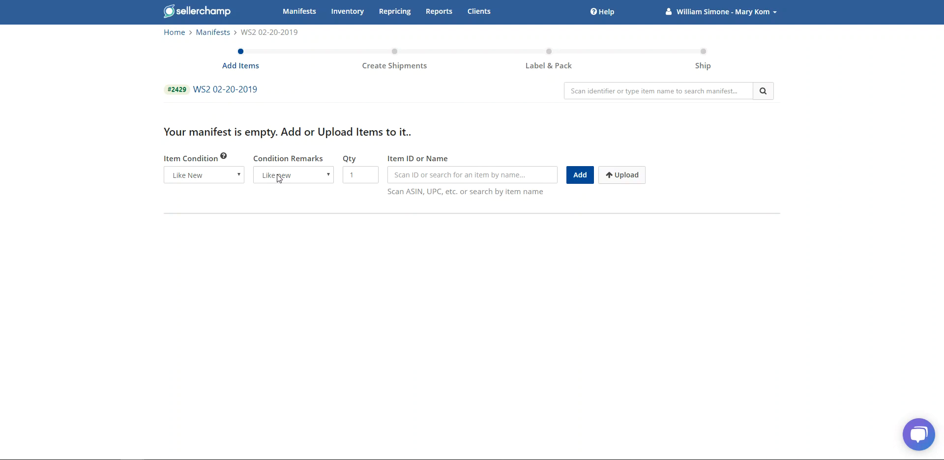
Step: Set the item condition to New and place the cursor in the item ID or name field
{"action": "left_click", "coordinate": [206, 175]}
{"action": "left_click", "coordinate": [196, 205]}
{"action": "left_click", "coordinate": [363, 177]}
{"action": "left_click", "coordinate": [398, 174]}
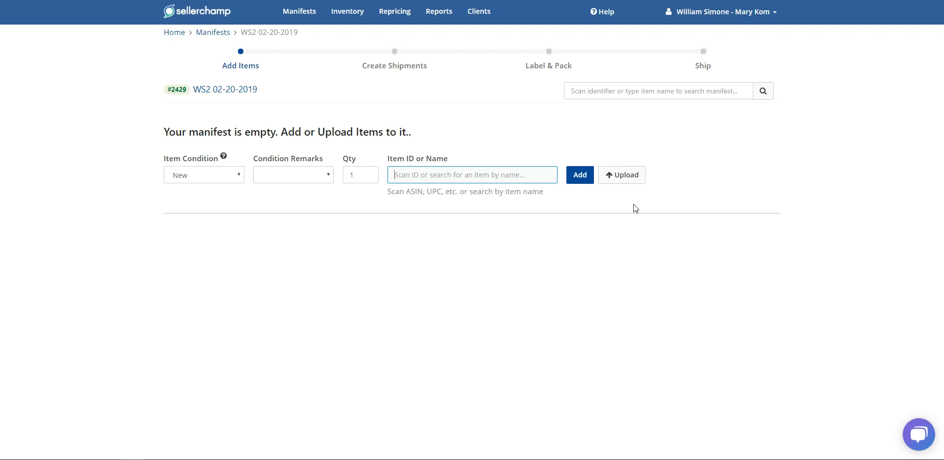
Step: Examine the column requirements for uploading items by CSV, and close the upload dialog without choosing a file
{"action": "left_click", "coordinate": [624, 176]}
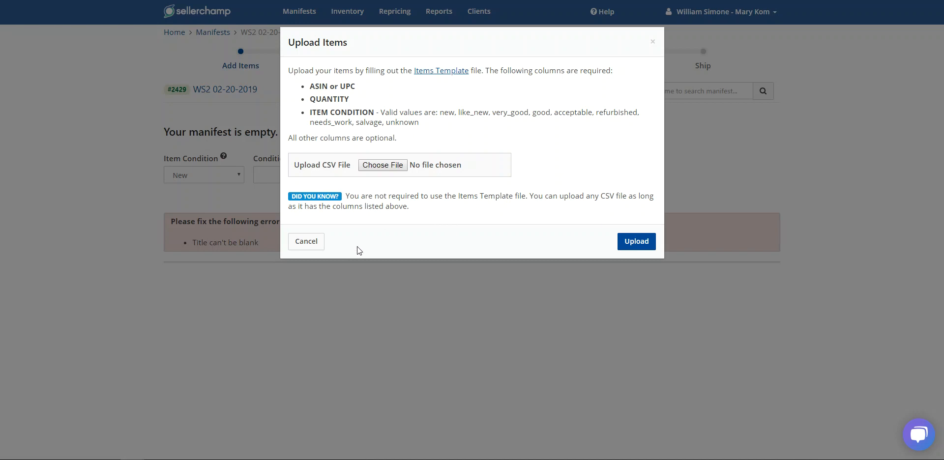
{"action": "left_click", "coordinate": [312, 243]}
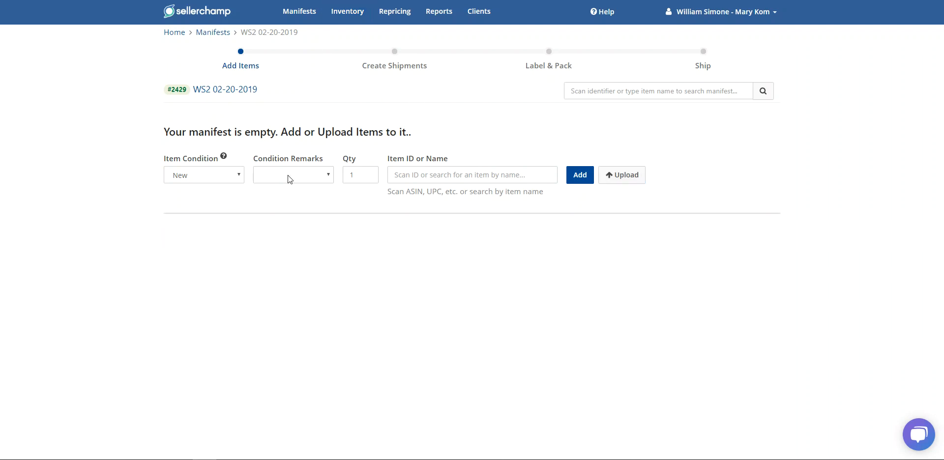
Step: Add 5 units of the Bostitch T6-8OC2 Outward Clinch Stapler to the manifest, choosing SKU SC1-V0-JDDCDY3M
{"action": "double_click", "coordinate": [360, 178]}
{"action": "type", "text": "5"}
{"action": "right_click", "coordinate": [400, 174]}
{"action": "left_click", "coordinate": [433, 250]}
{"action": "left_click", "coordinate": [573, 178]}
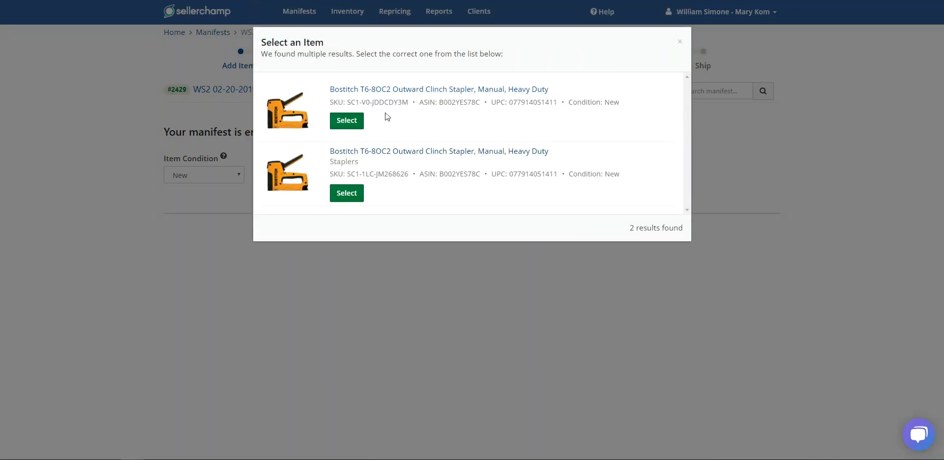
{"action": "left_click", "coordinate": [347, 121]}
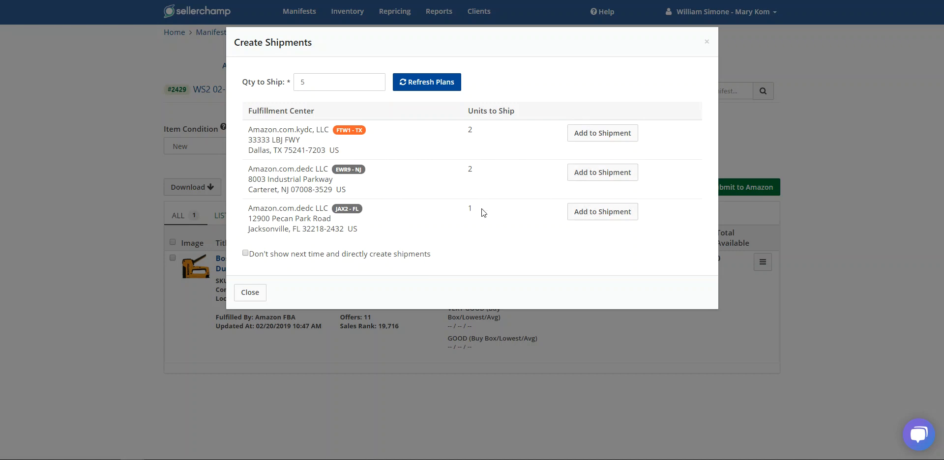
Step: Refresh the shipment plans for a quantity of 8 and add the FTW1 - TX plan to a shipment
{"action": "double_click", "coordinate": [314, 82]}
{"action": "type", "text": "8"}
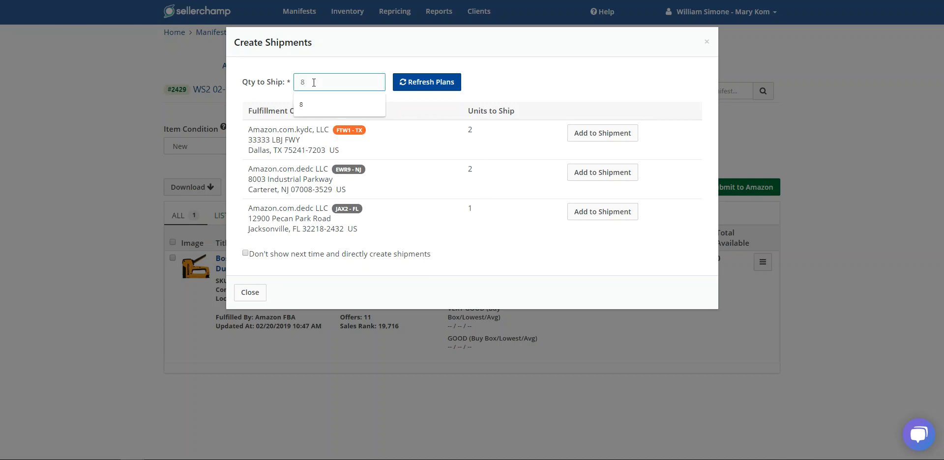
{"action": "left_click", "coordinate": [435, 88]}
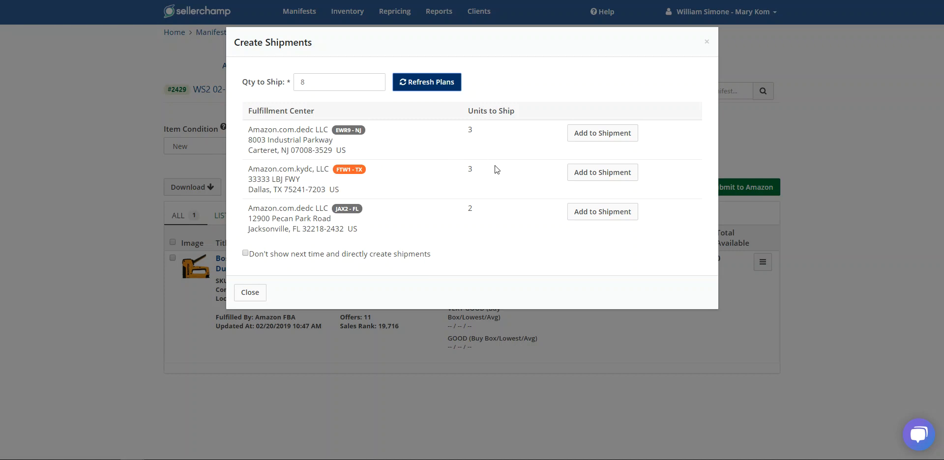
{"action": "left_click", "coordinate": [593, 175]}
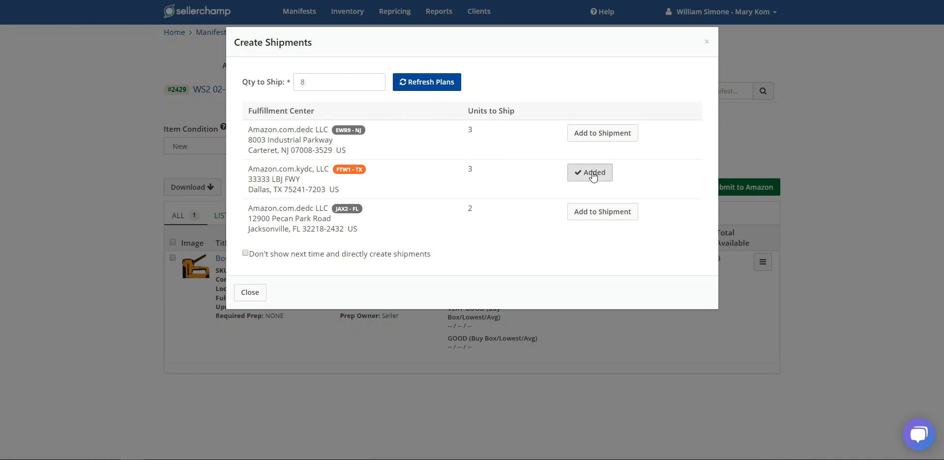
{"action": "left_click", "coordinate": [708, 44]}
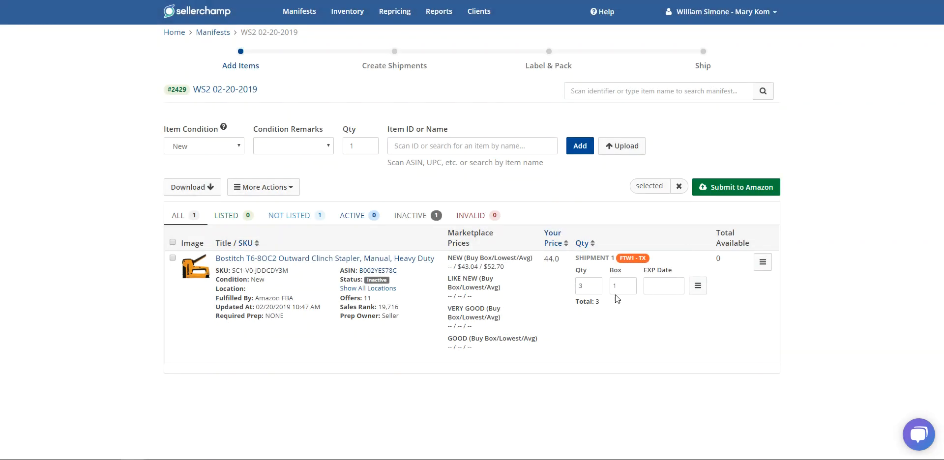
Step: Set your price for the Bostitch stapler to 49.00
{"action": "double_click", "coordinate": [590, 287]}
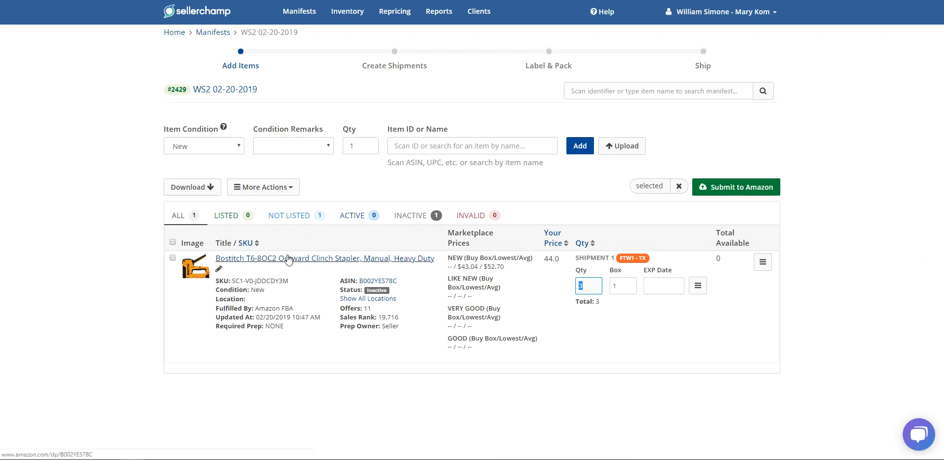
{"action": "mouse_move", "coordinate": [196, 271]}
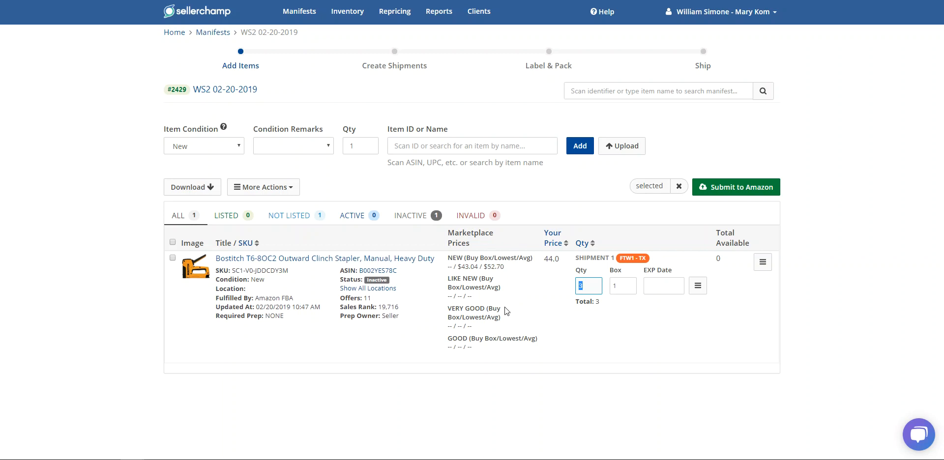
{"action": "left_click", "coordinate": [556, 260]}
{"action": "type", "text": "49.00"}
{"action": "left_click", "coordinate": [559, 285]}
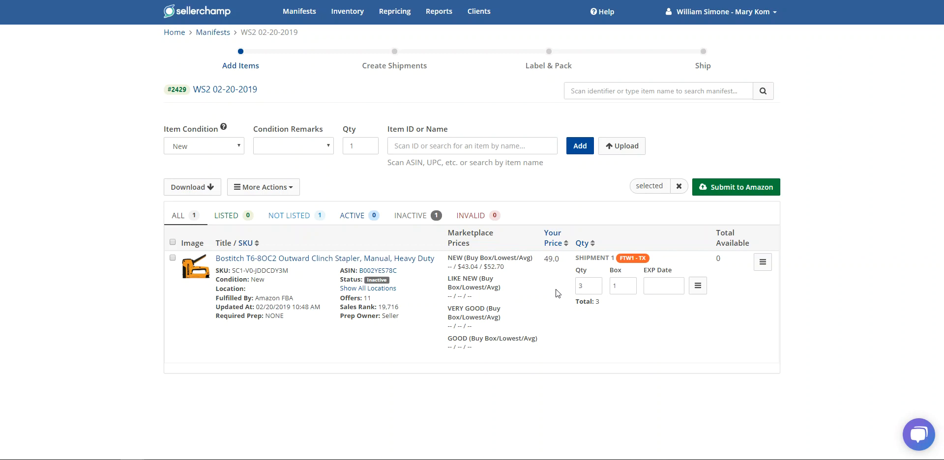
Step: Set the Bostitch stapler's quantity in Shipment 1 to 5
{"action": "double_click", "coordinate": [587, 287]}
{"action": "type", "text": "5"}
{"action": "left_click", "coordinate": [559, 288]}
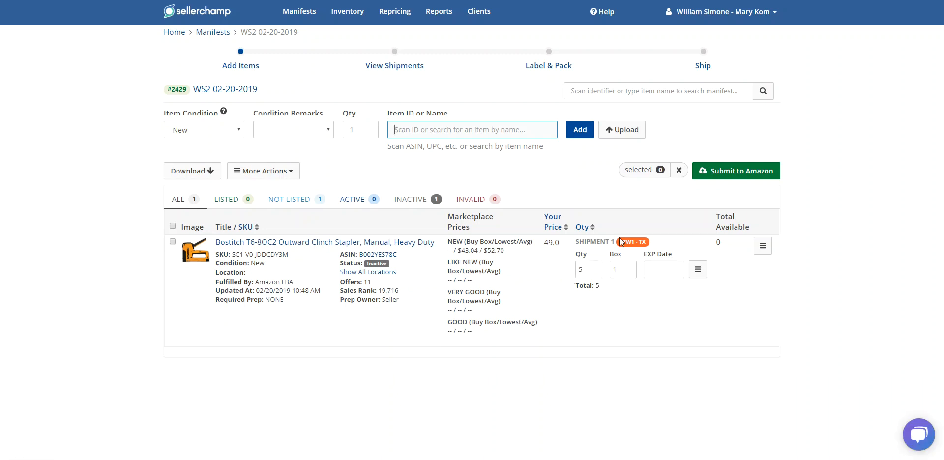
Step: Try to set the Bostitch stapler's Shipment 1 quantity to 20
{"action": "left_click", "coordinate": [578, 269]}
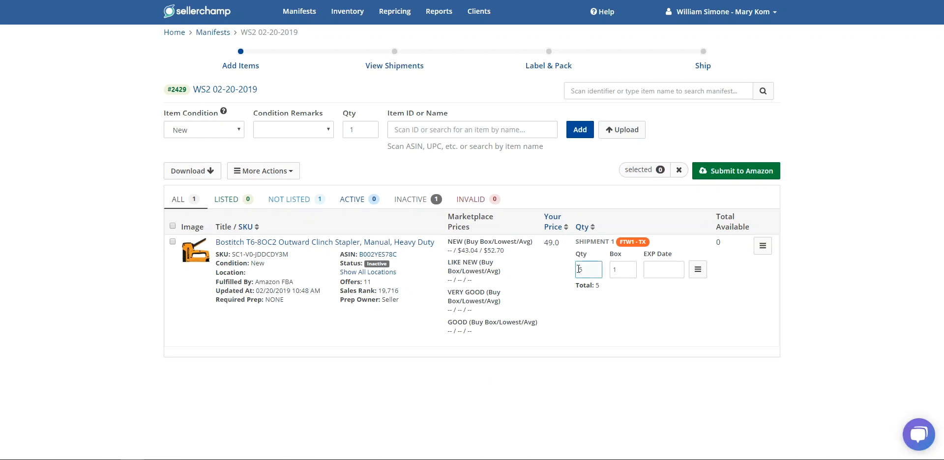
{"action": "type", "text": "20"}
{"action": "left_click", "coordinate": [559, 275]}
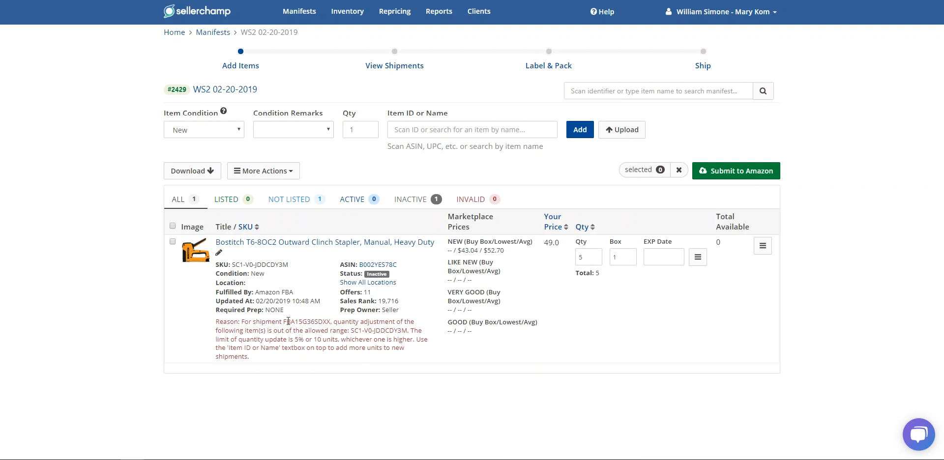
{"action": "double_click", "coordinate": [584, 257]}
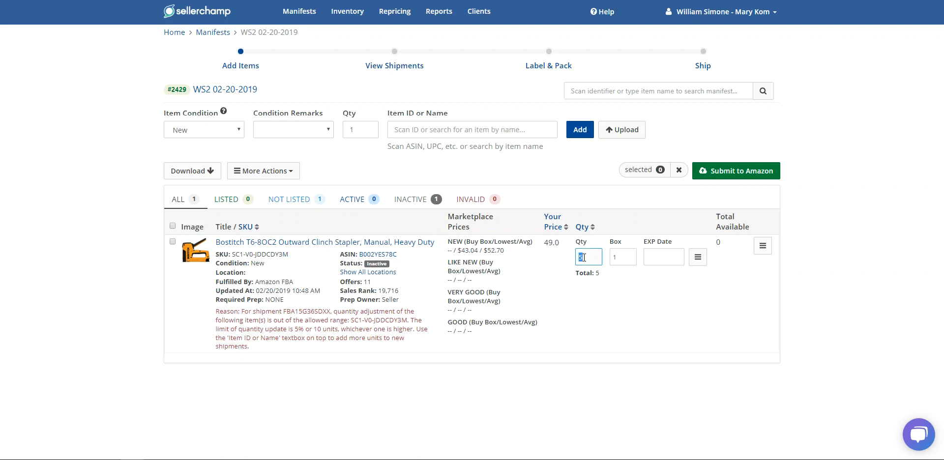
{"action": "left_click", "coordinate": [553, 267]}
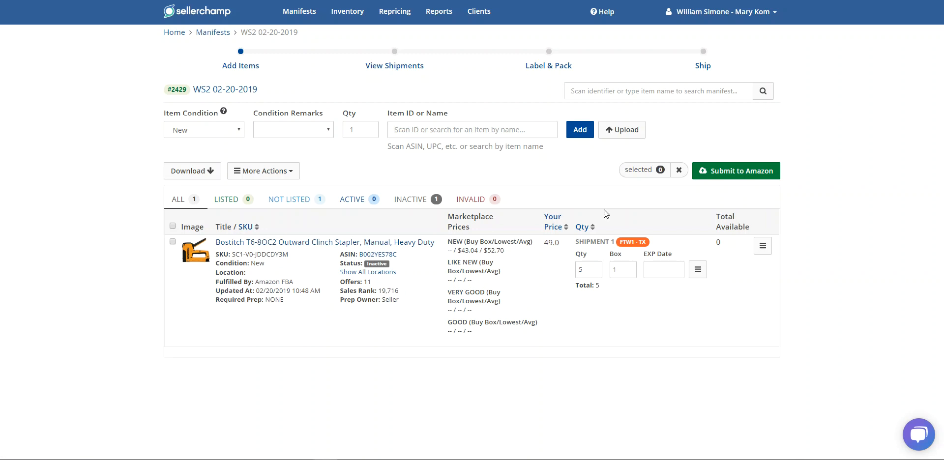
Step: Add 2 copies of the book Critical Thinking, 4th Edition to the manifest in Like New condition, using the copied item ID
{"action": "double_click", "coordinate": [366, 128]}
{"action": "type", "text": "2"}
{"action": "left_click", "coordinate": [216, 130]}
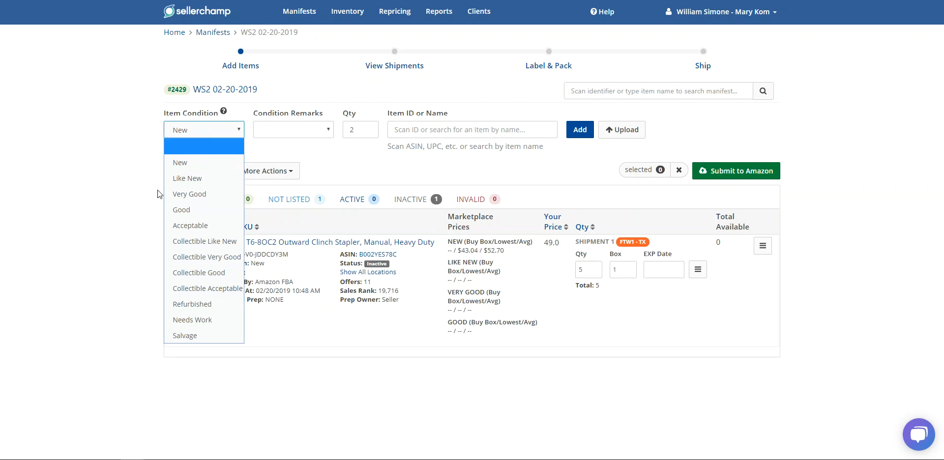
{"action": "left_click", "coordinate": [186, 180]}
{"action": "right_click", "coordinate": [398, 129]}
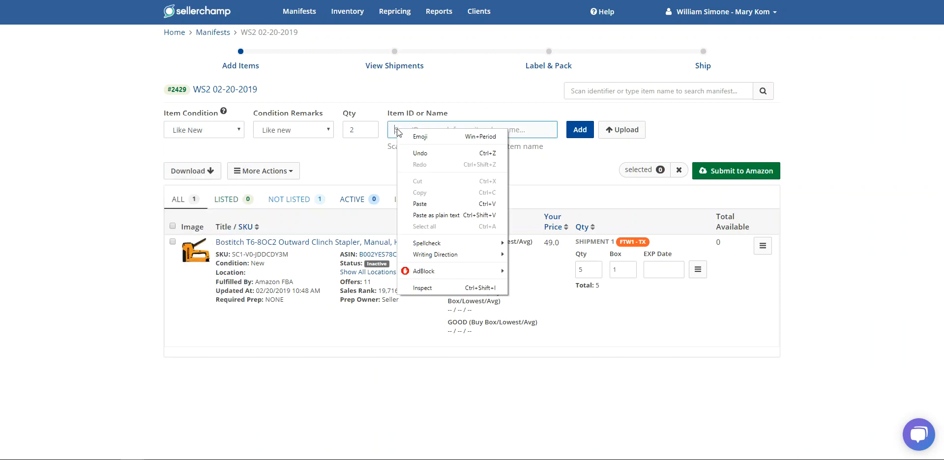
{"action": "left_click", "coordinate": [426, 204]}
{"action": "left_click", "coordinate": [571, 133]}
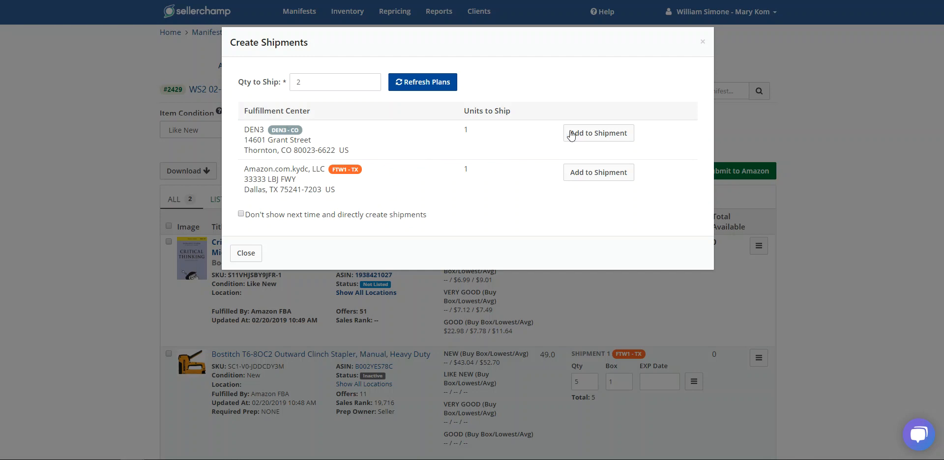
Step: Add the Critical Thinking book to the DEN3 - CO shipment and set its quantity there to 2
{"action": "left_click", "coordinate": [586, 133]}
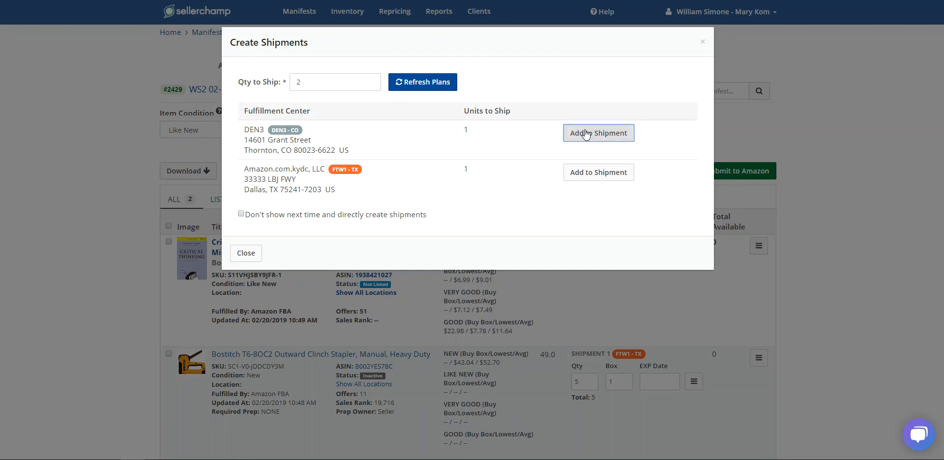
{"action": "left_click", "coordinate": [703, 41]}
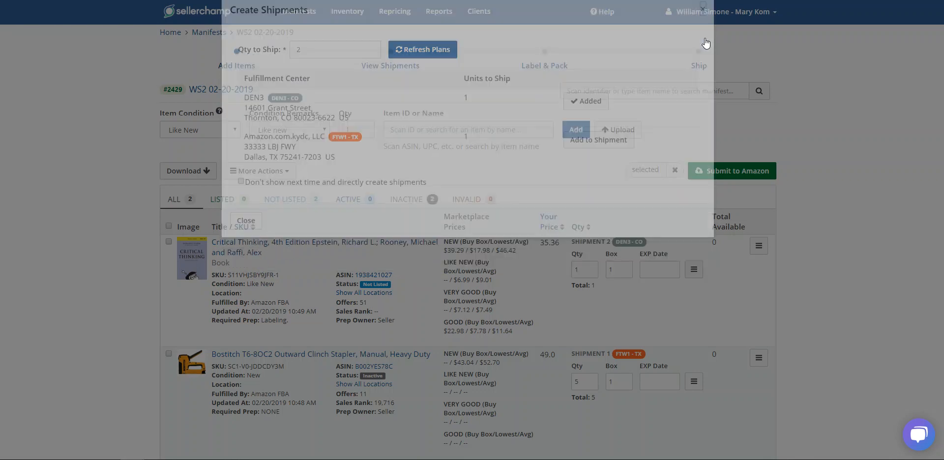
{"action": "double_click", "coordinate": [583, 270]}
{"action": "type", "text": "2"}
{"action": "left_click", "coordinate": [563, 269]}
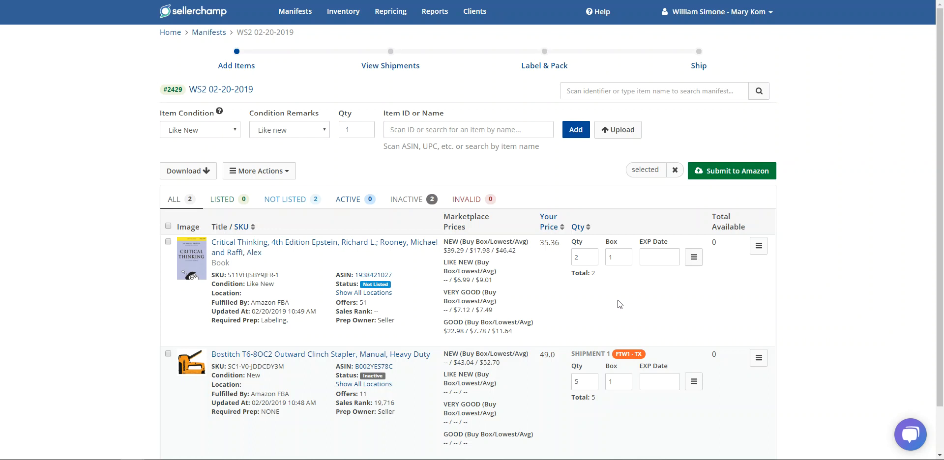
Step: Set the Bostitch stapler's quantity in box 1 to 4
{"action": "scroll", "coordinate": [535, 281], "scroll_direction": "down", "scroll_amount": 1}
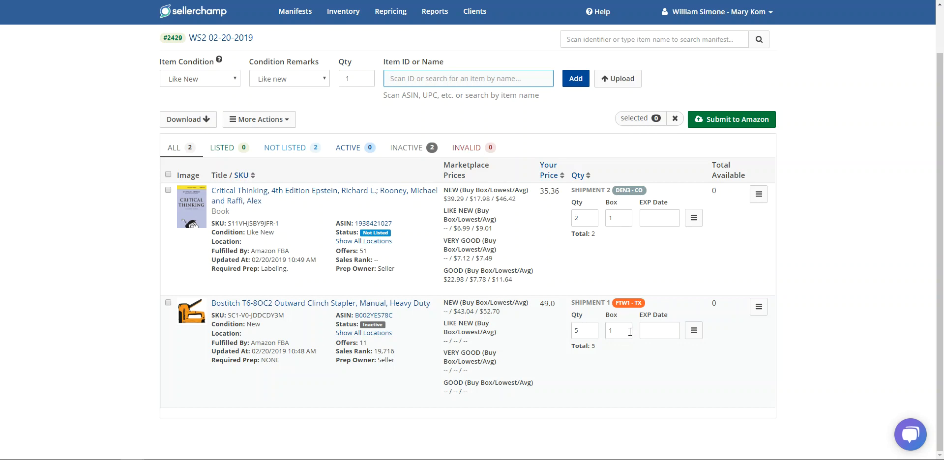
{"action": "double_click", "coordinate": [586, 330]}
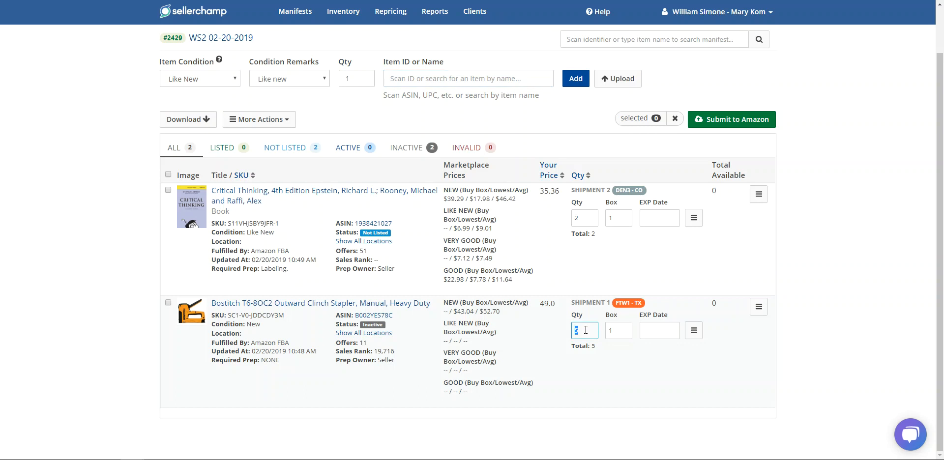
{"action": "type", "text": "4"}
{"action": "left_click", "coordinate": [612, 331]}
Step: Add another box entry for the Bostitch stapler with a quantity of 1 in box 2, and reload the manifest
{"action": "left_click", "coordinate": [693, 318]}
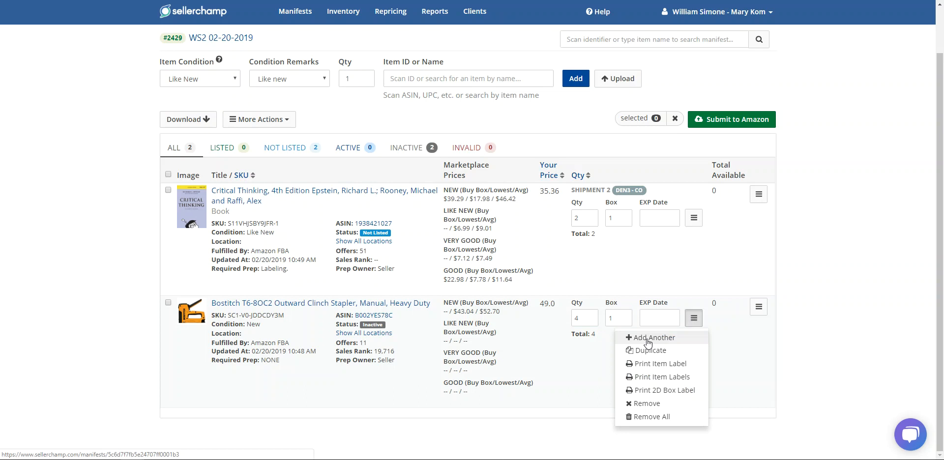
{"action": "left_click", "coordinate": [647, 340]}
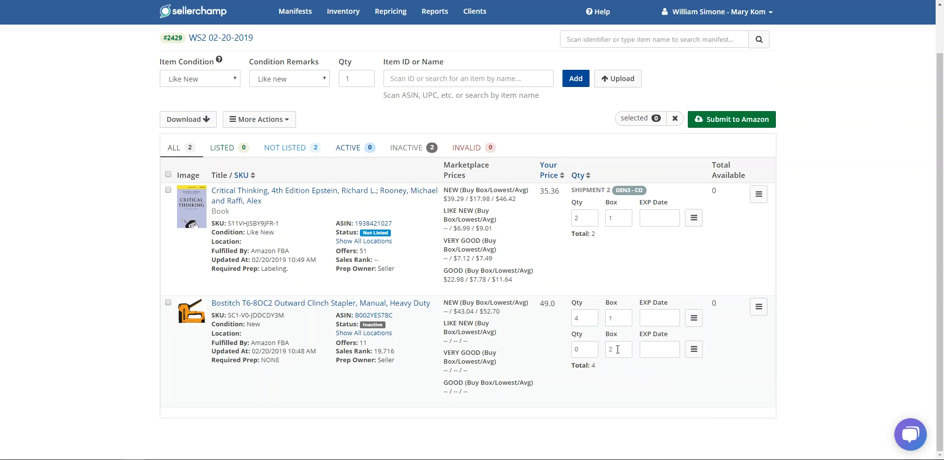
{"action": "double_click", "coordinate": [588, 349]}
{"action": "type", "text": "1"}
{"action": "left_click", "coordinate": [563, 347]}
{"action": "key", "text": "F5"}
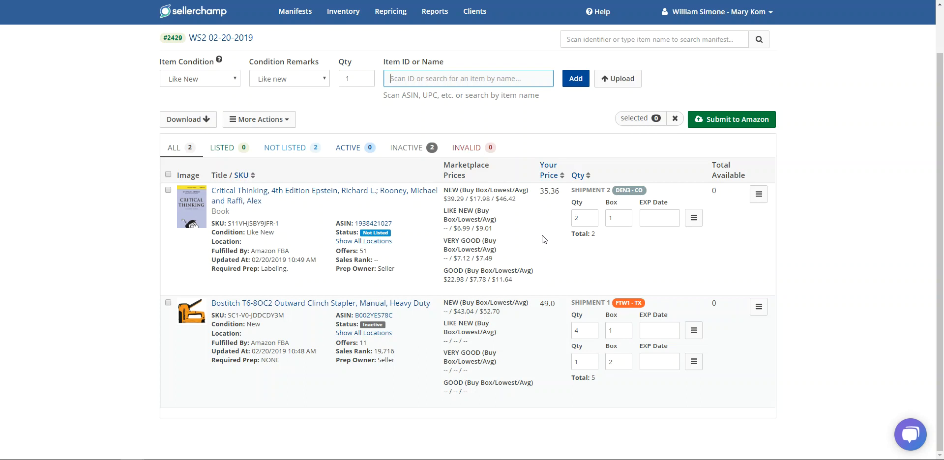
{"action": "left_click", "coordinate": [245, 123]}
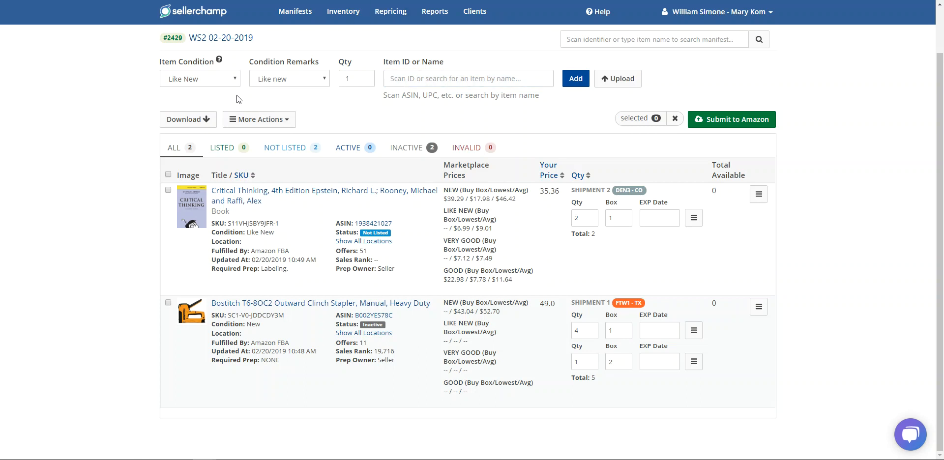
Step: Add 8 units of miCoach by Adidas - Playstation 3 to the manifest in New condition, using the copied item ID B0084ZY5J0
{"action": "left_click", "coordinate": [194, 81]}
{"action": "left_click", "coordinate": [184, 114]}
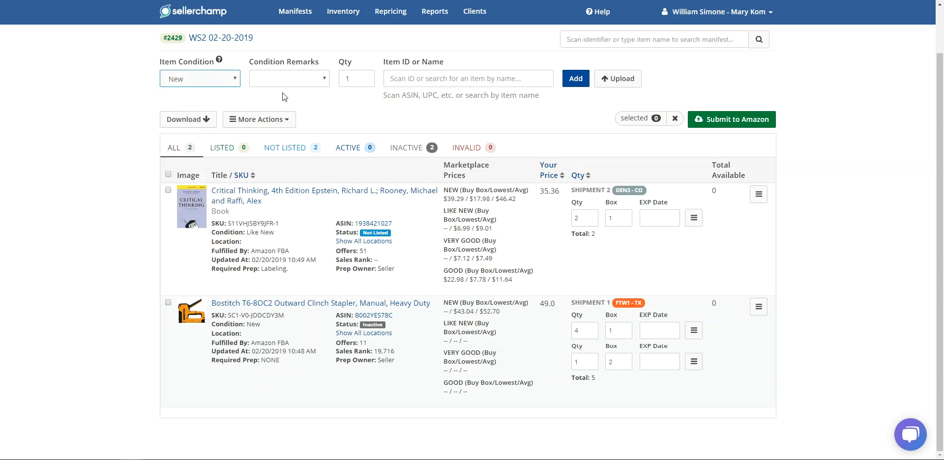
{"action": "left_click", "coordinate": [353, 76]}
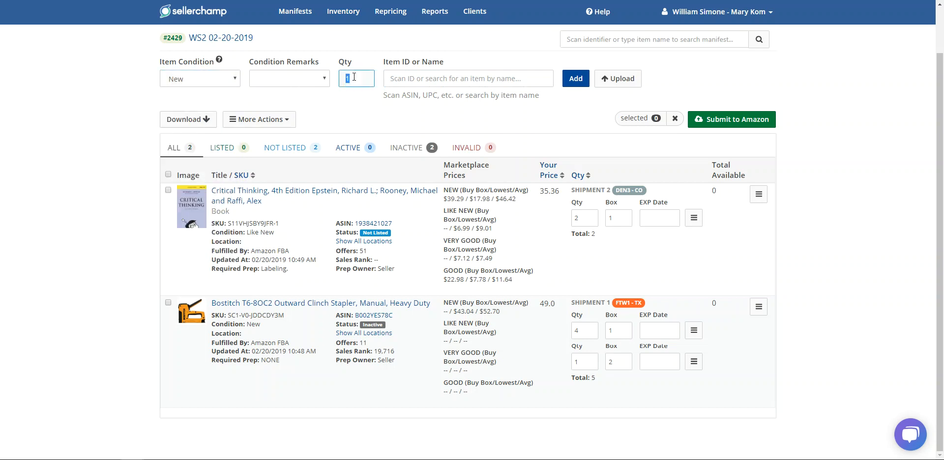
{"action": "type", "text": "8"}
{"action": "left_click", "coordinate": [391, 78]}
{"action": "right_click", "coordinate": [392, 76]}
{"action": "left_click", "coordinate": [423, 150]}
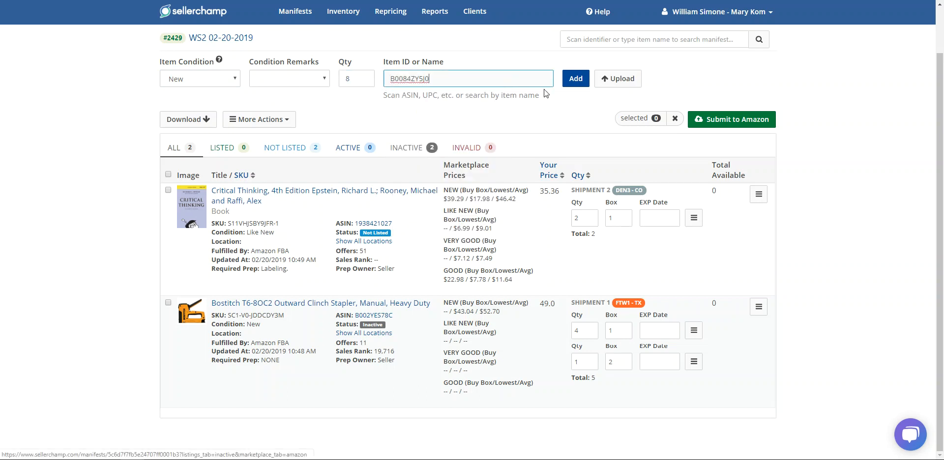
{"action": "key", "text": "Return"}
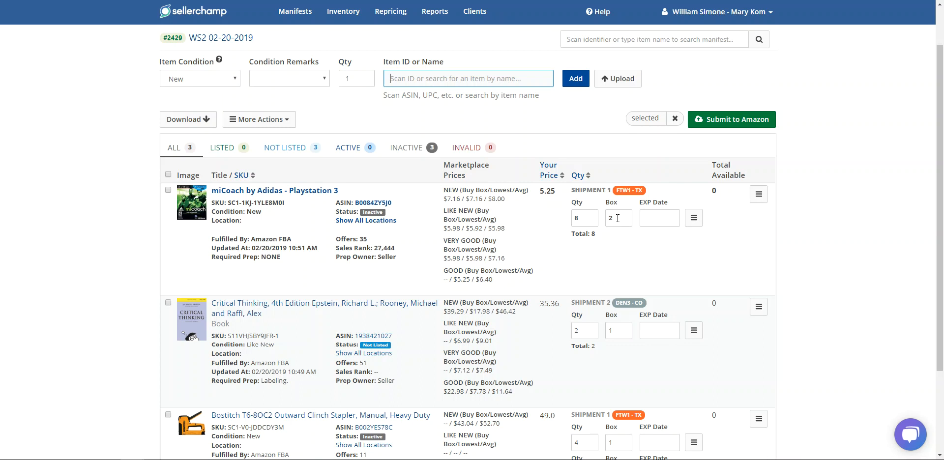
Step: Review the shipment, quantity and box of every item in the manifest, and the box entry options for the miCoach game
{"action": "scroll", "coordinate": [553, 221], "scroll_direction": "down", "scroll_amount": 1}
{"action": "scroll", "coordinate": [553, 223], "scroll_direction": "down", "scroll_amount": 2}
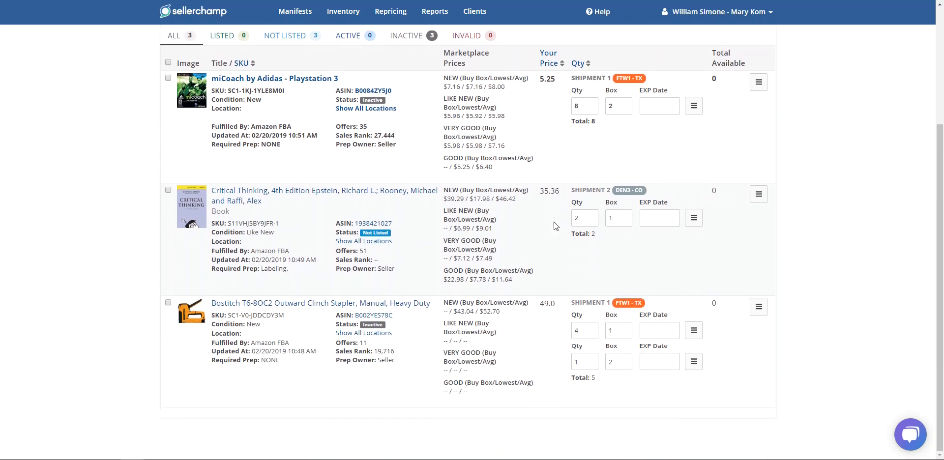
{"action": "scroll", "coordinate": [545, 241], "scroll_direction": "up", "scroll_amount": 1}
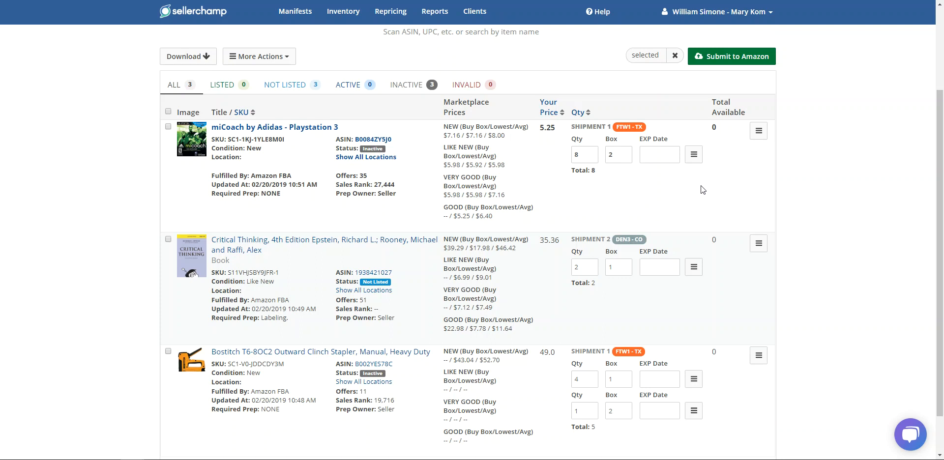
{"action": "left_click", "coordinate": [693, 154]}
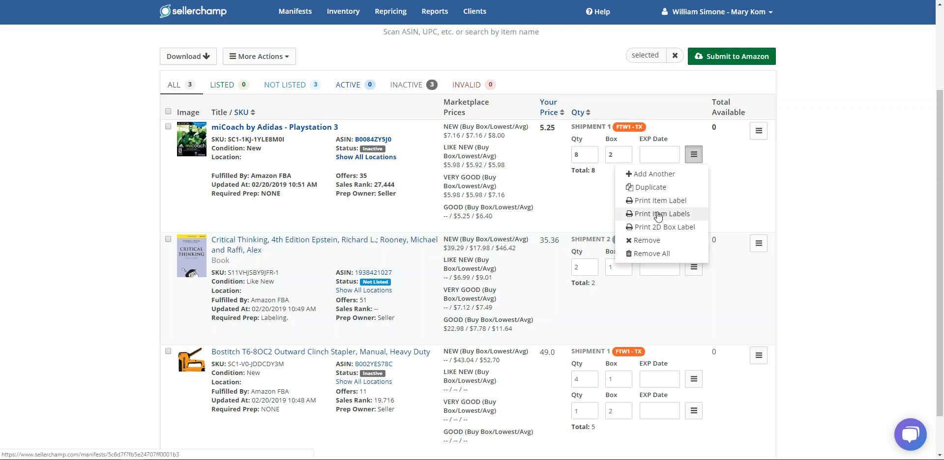
{"action": "left_click", "coordinate": [728, 199]}
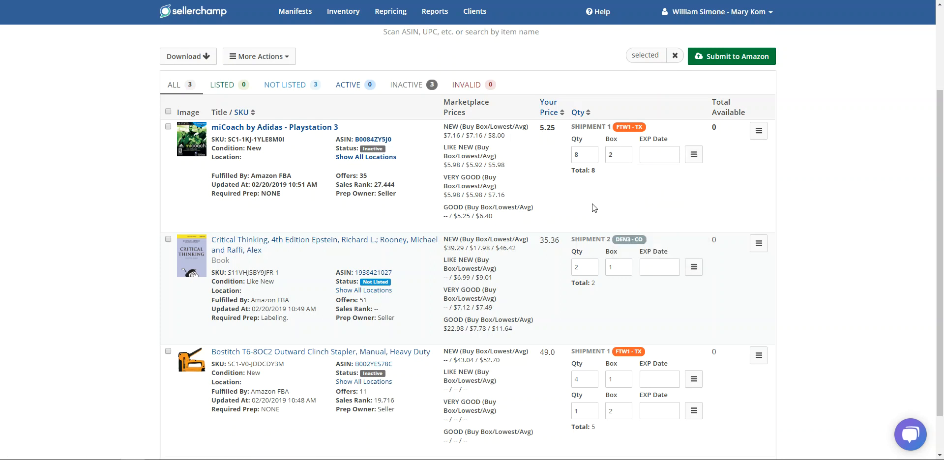
{"action": "scroll", "coordinate": [565, 172], "scroll_direction": "up", "scroll_amount": 2}
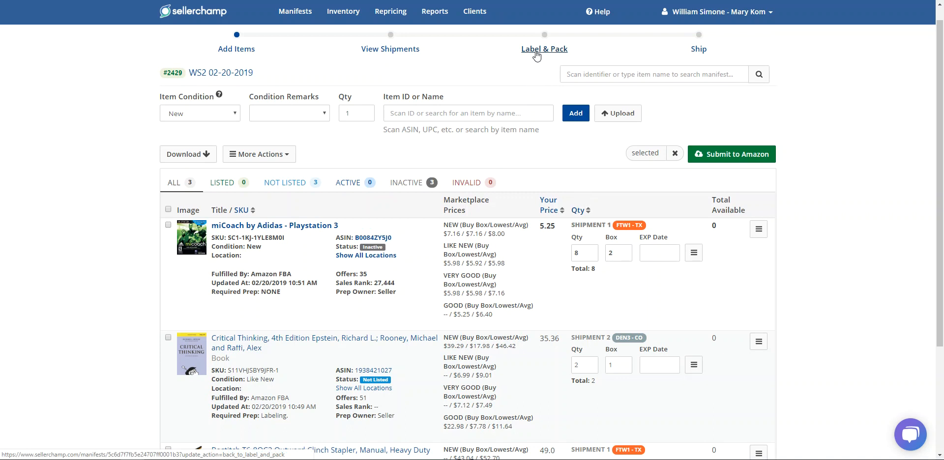
{"action": "scroll", "coordinate": [551, 228], "scroll_direction": "down", "scroll_amount": 1}
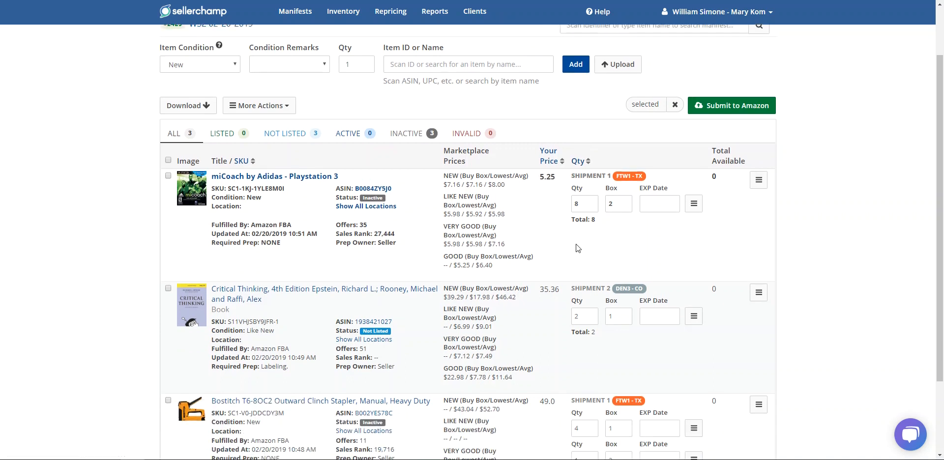
{"action": "scroll", "coordinate": [578, 248], "scroll_direction": "down", "scroll_amount": 2}
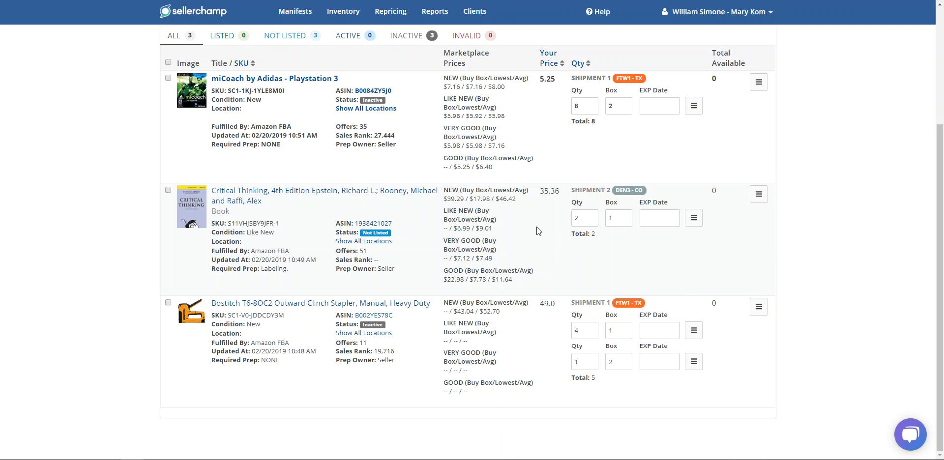
{"action": "scroll", "coordinate": [544, 227], "scroll_direction": "up", "scroll_amount": 2}
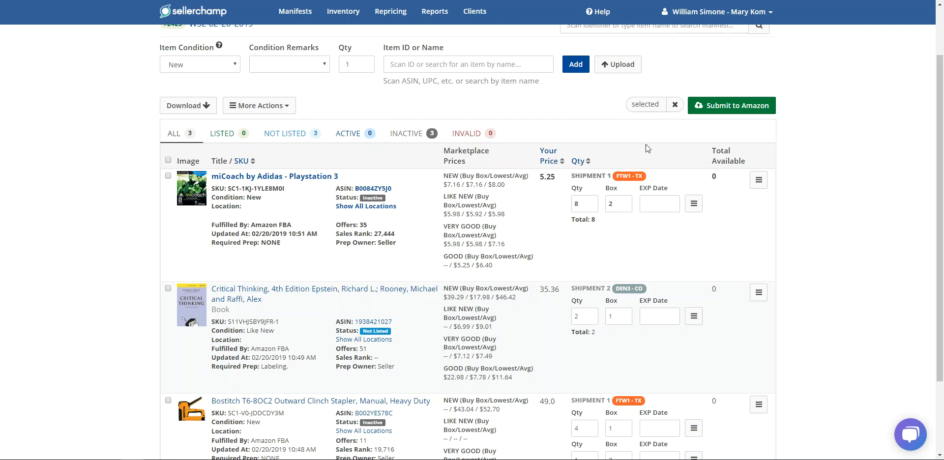
Step: Submit the manifest to Amazon and view its shipments
{"action": "scroll", "coordinate": [620, 144], "scroll_direction": "up", "scroll_amount": 2}
{"action": "left_click", "coordinate": [715, 165]}
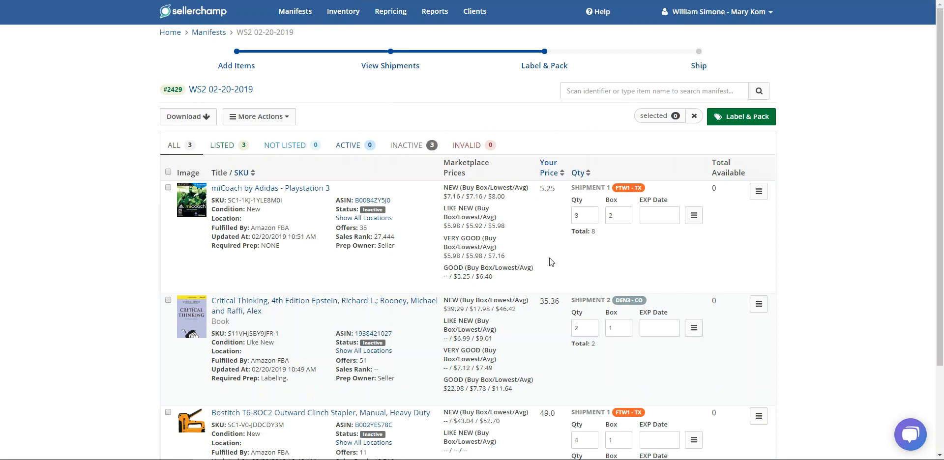
{"action": "scroll", "coordinate": [535, 255], "scroll_direction": "down", "scroll_amount": 3}
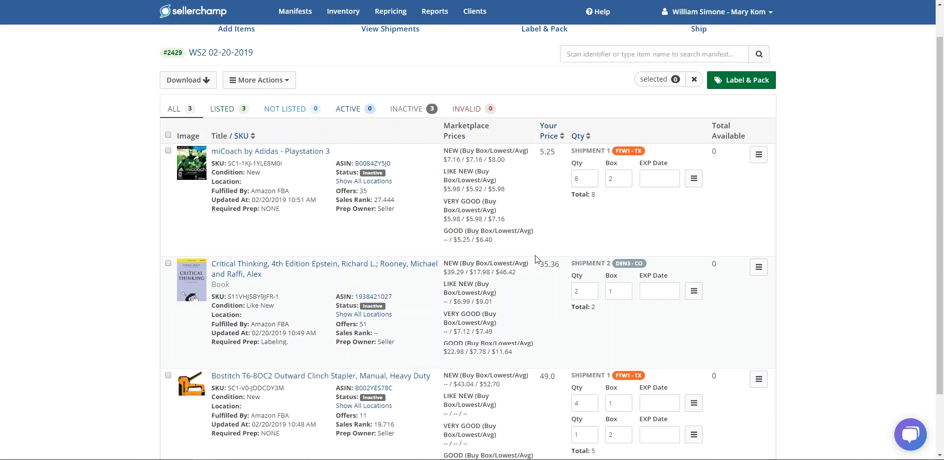
{"action": "scroll", "coordinate": [535, 255], "scroll_direction": "up", "scroll_amount": 3}
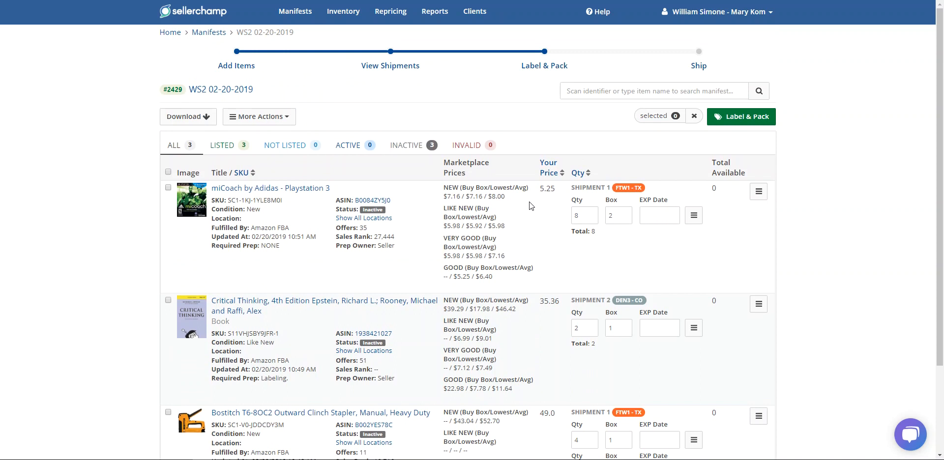
{"action": "left_click", "coordinate": [383, 66]}
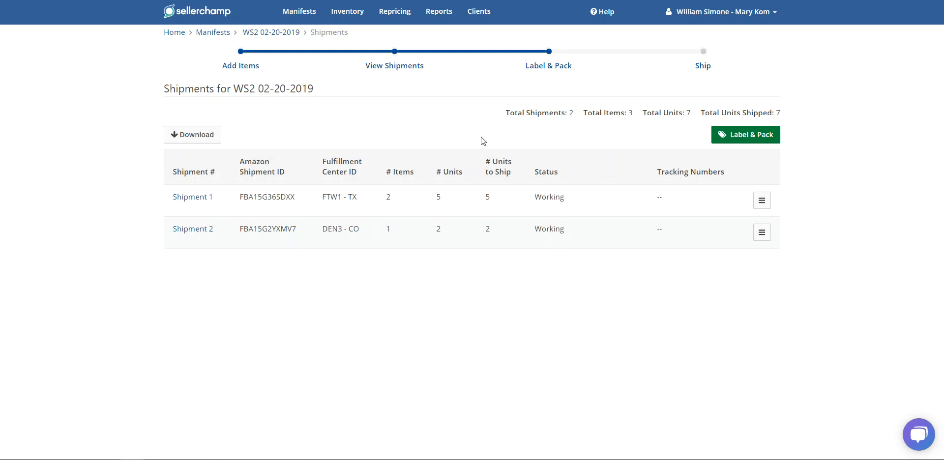
Step: In the Label & Pack stage, filter the items by Shipment 1 and by Shipment 2, and show all shipments again
{"action": "left_click", "coordinate": [553, 72]}
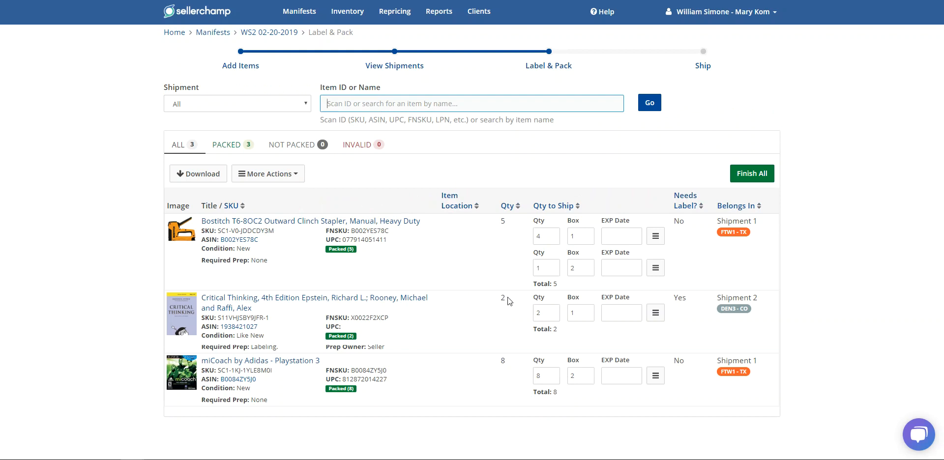
{"action": "left_click", "coordinate": [213, 102]}
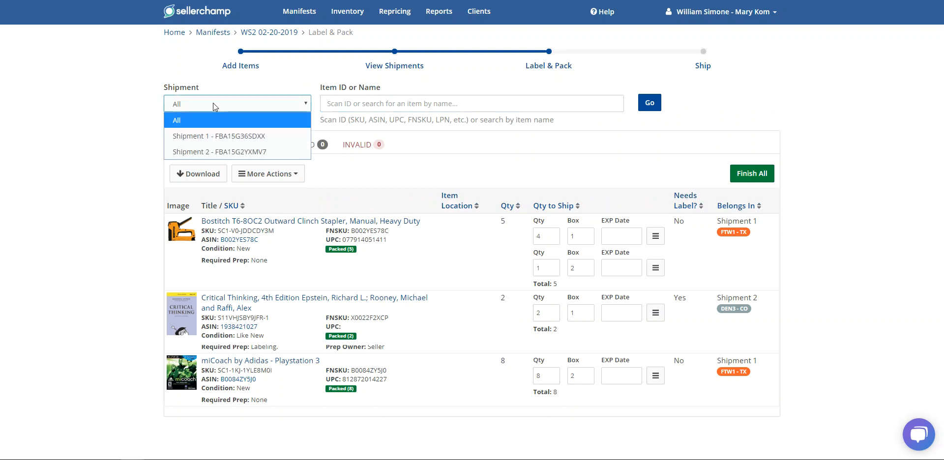
{"action": "left_click", "coordinate": [202, 135]}
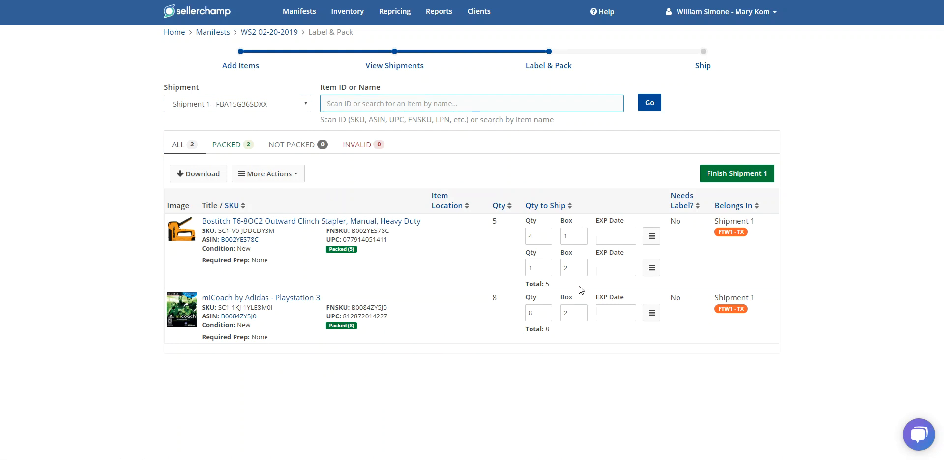
{"action": "left_click", "coordinate": [210, 101]}
{"action": "left_click", "coordinate": [203, 149]}
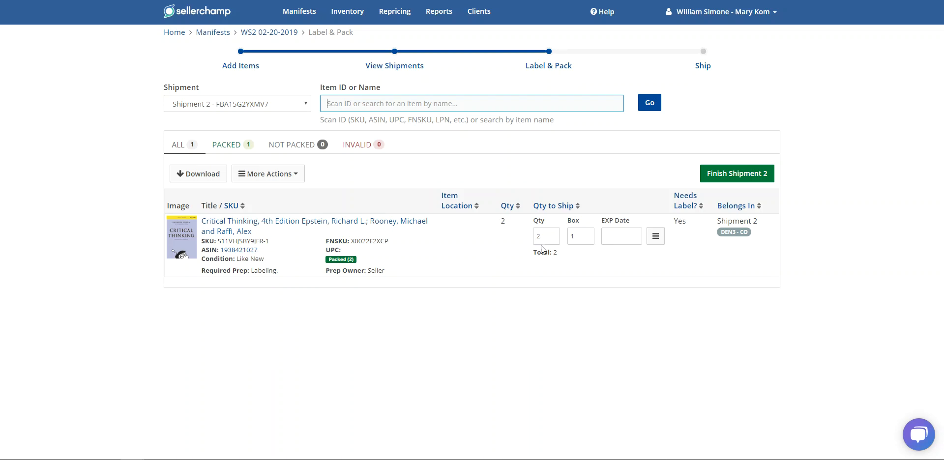
{"action": "left_click", "coordinate": [209, 105]}
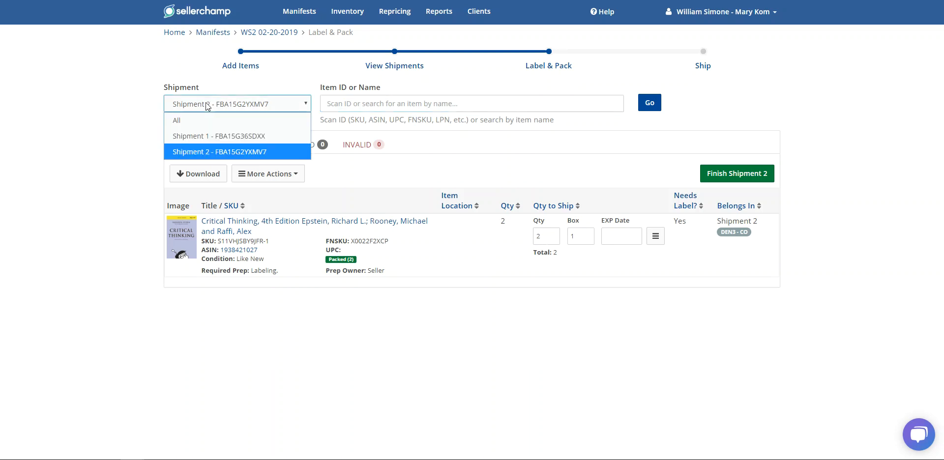
{"action": "left_click", "coordinate": [198, 119]}
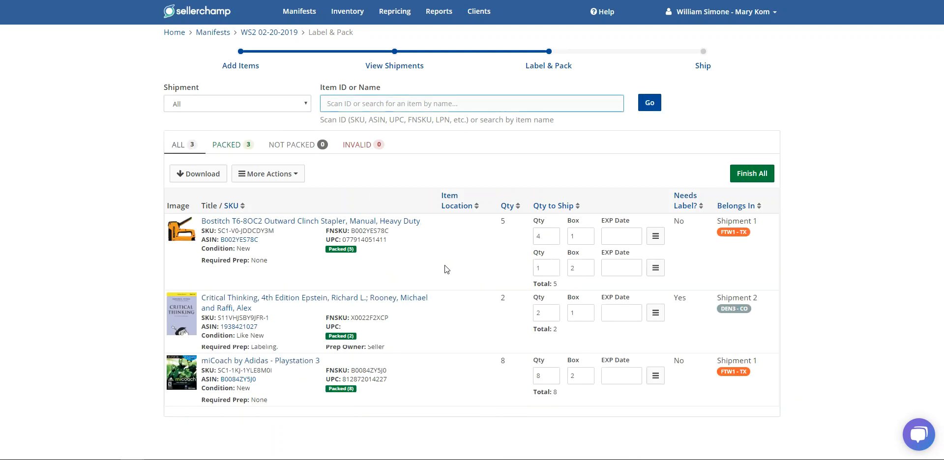
Step: Inspect the print options for all FBA labels, switching the filter for items that need a label on and off, and close them
{"action": "left_click", "coordinate": [269, 175]}
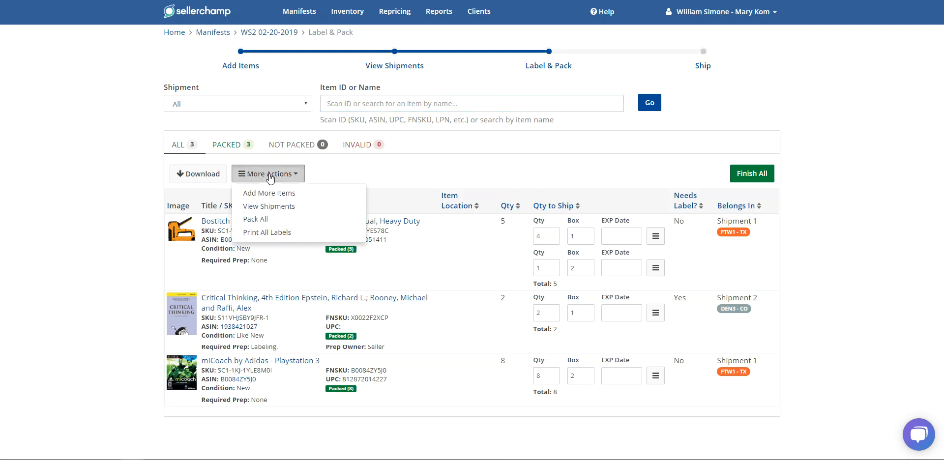
{"action": "left_click", "coordinate": [262, 233]}
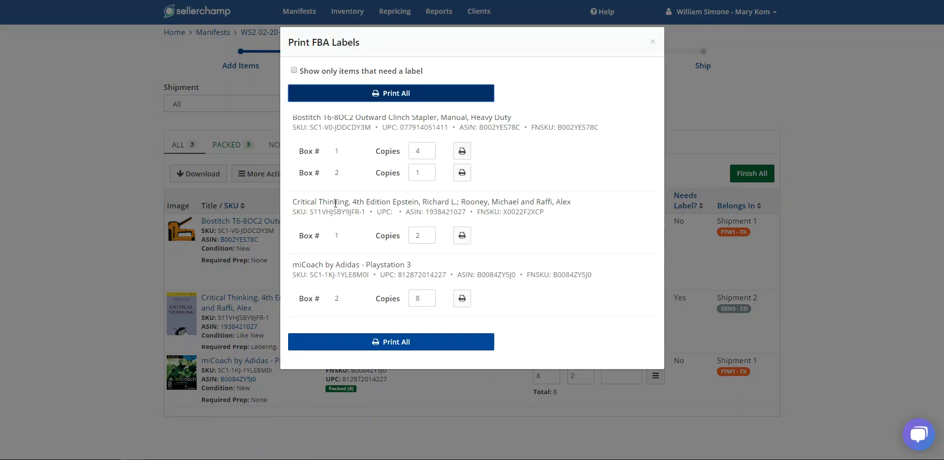
{"action": "left_click", "coordinate": [322, 72]}
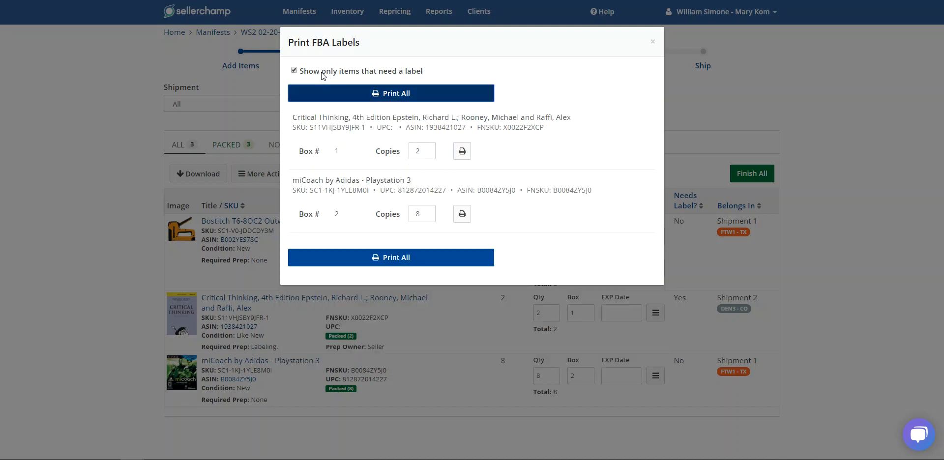
{"action": "left_click", "coordinate": [322, 73]}
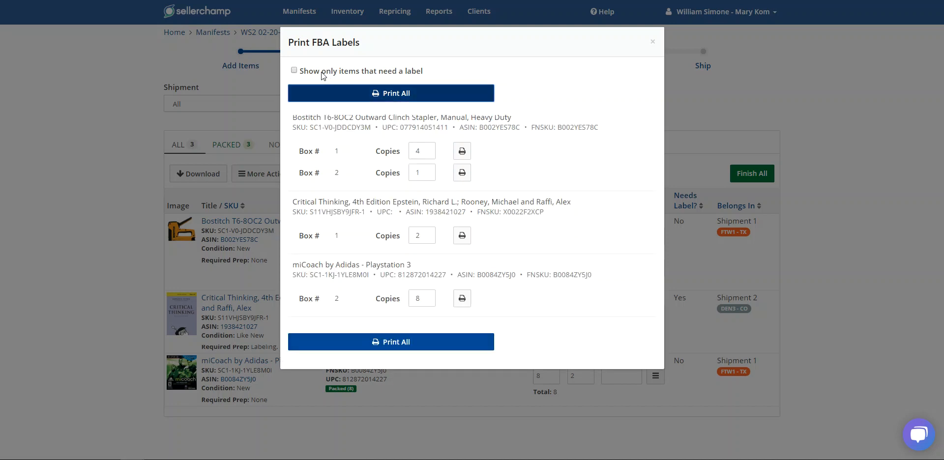
{"action": "left_click", "coordinate": [652, 43]}
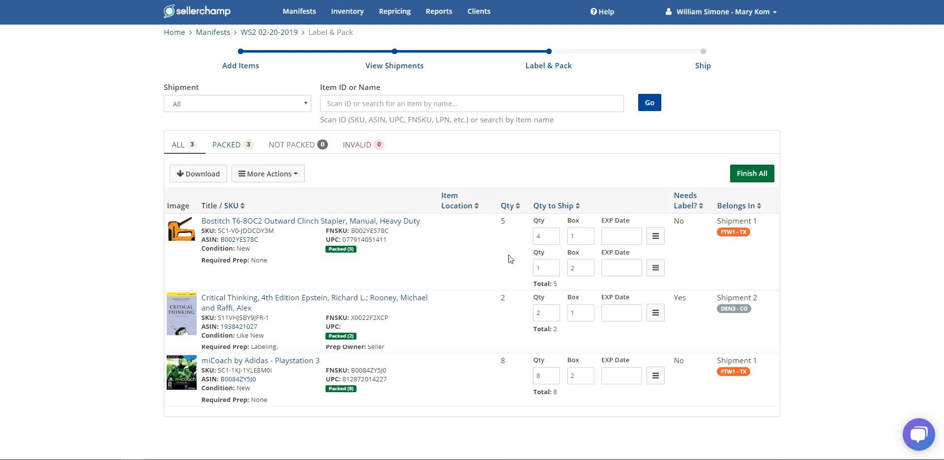
Step: Return the manifest from Label & Pack to the stage for adding more items
{"action": "left_click", "coordinate": [282, 175]}
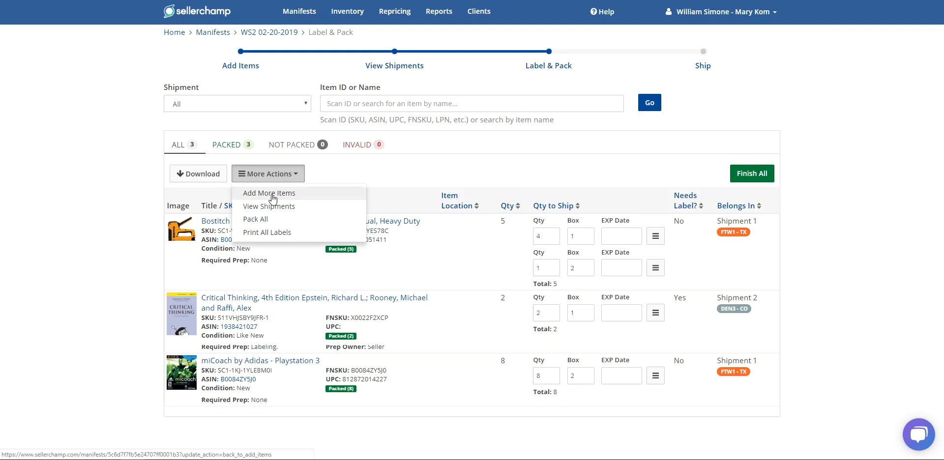
{"action": "left_click", "coordinate": [327, 172]}
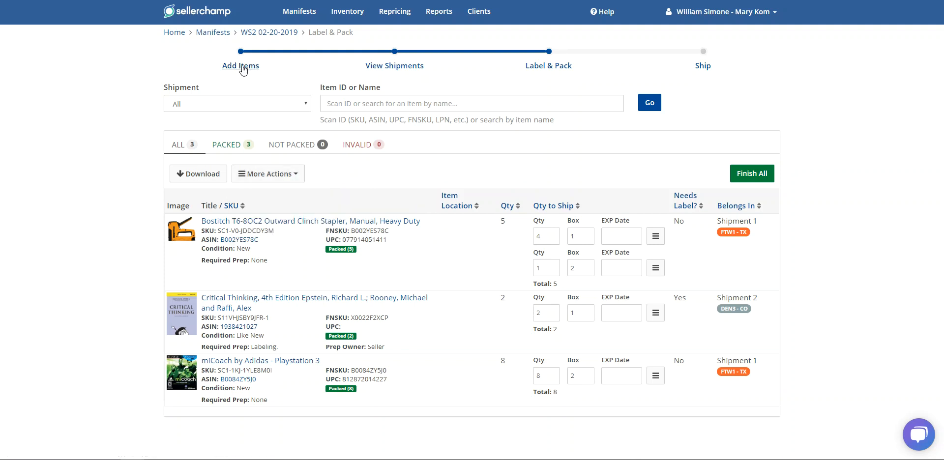
{"action": "left_click", "coordinate": [275, 174]}
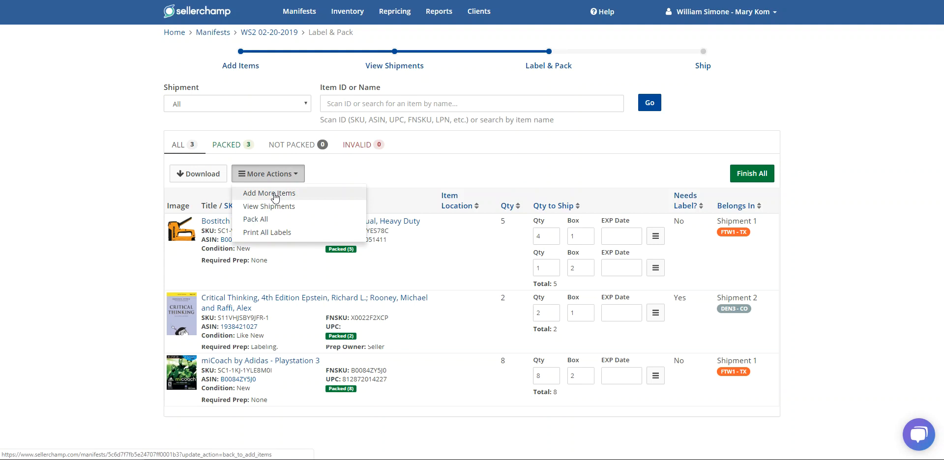
{"action": "left_click", "coordinate": [273, 193]}
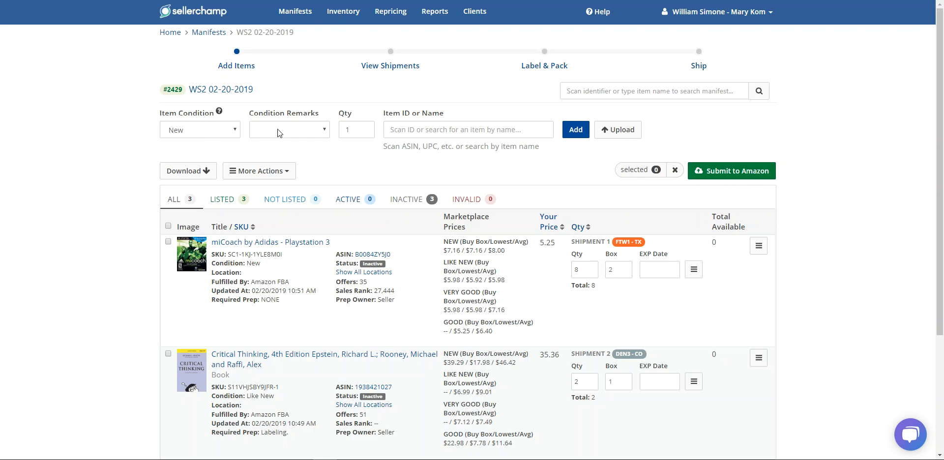
Step: Add 4 units of Savannah Bee Company Wildflower Honey in New condition using item ID B00EB03ETE, choosing the match with SKU SC1-1KN-JLY36G8A
{"action": "left_click", "coordinate": [357, 128]}
{"action": "type", "text": "4"}
{"action": "left_click", "coordinate": [406, 131]}
{"action": "right_click", "coordinate": [407, 131]}
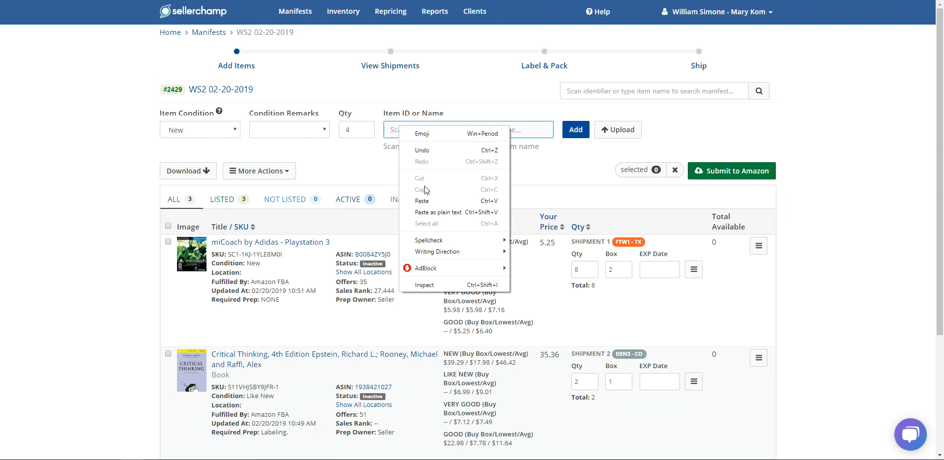
{"action": "left_click", "coordinate": [427, 201]}
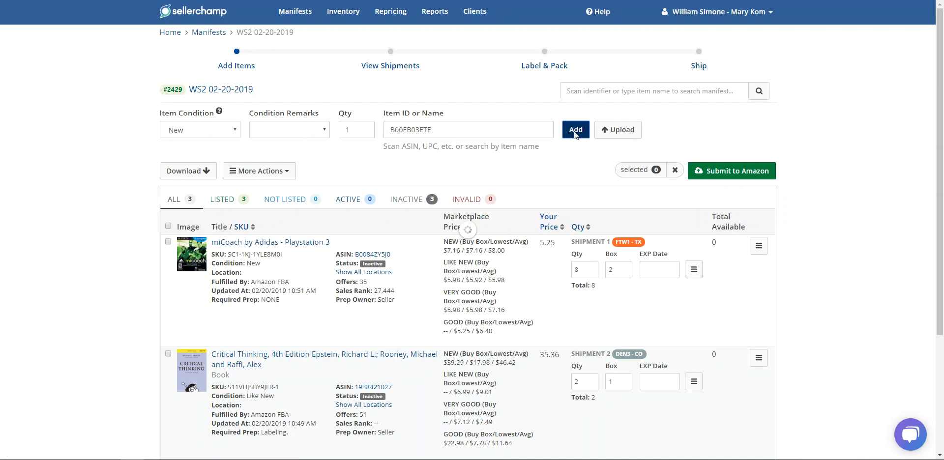
{"action": "left_click", "coordinate": [574, 131]}
{"action": "left_click", "coordinate": [344, 287]}
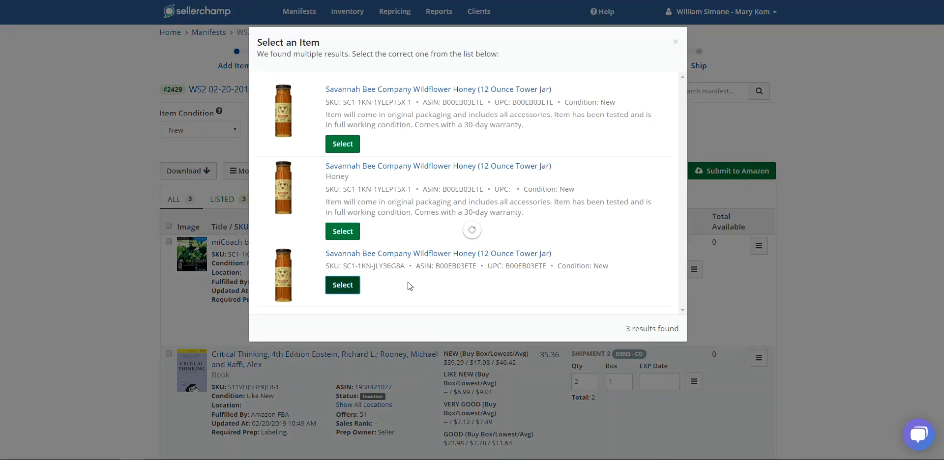
{"action": "scroll", "coordinate": [510, 270], "scroll_direction": "down", "scroll_amount": 1}
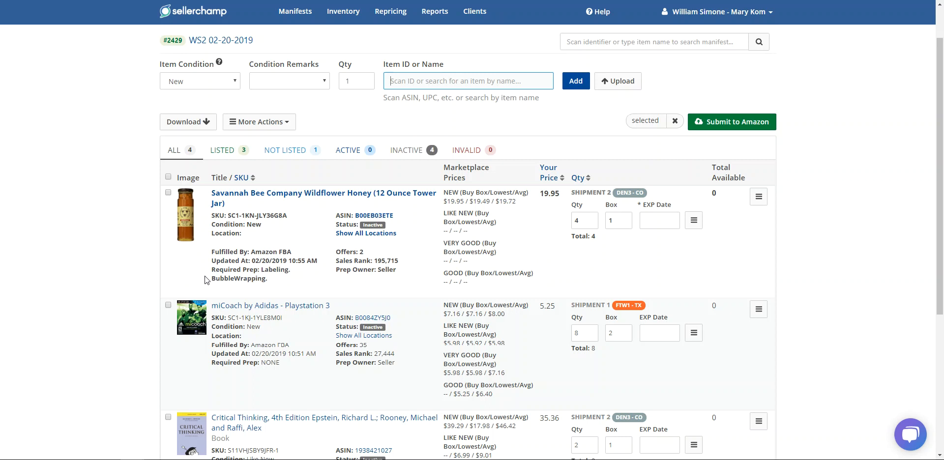
Step: Submit the manifest with the added honey item to Amazon and proceed to Label & Pack
{"action": "scroll", "coordinate": [204, 273], "scroll_direction": "down", "scroll_amount": 1}
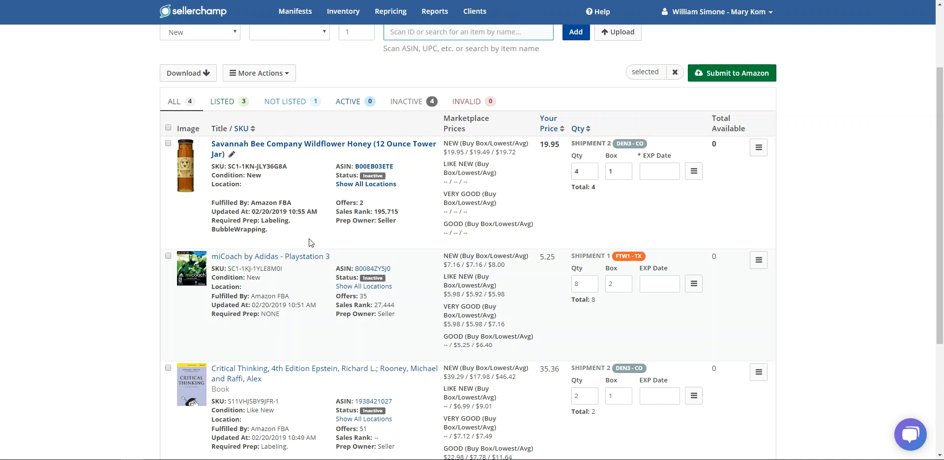
{"action": "scroll", "coordinate": [309, 238], "scroll_direction": "up", "scroll_amount": 2}
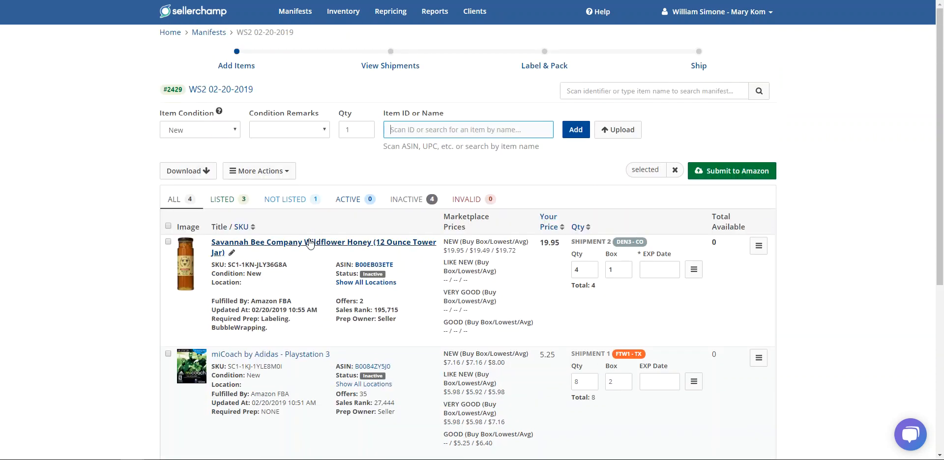
{"action": "left_click", "coordinate": [713, 175]}
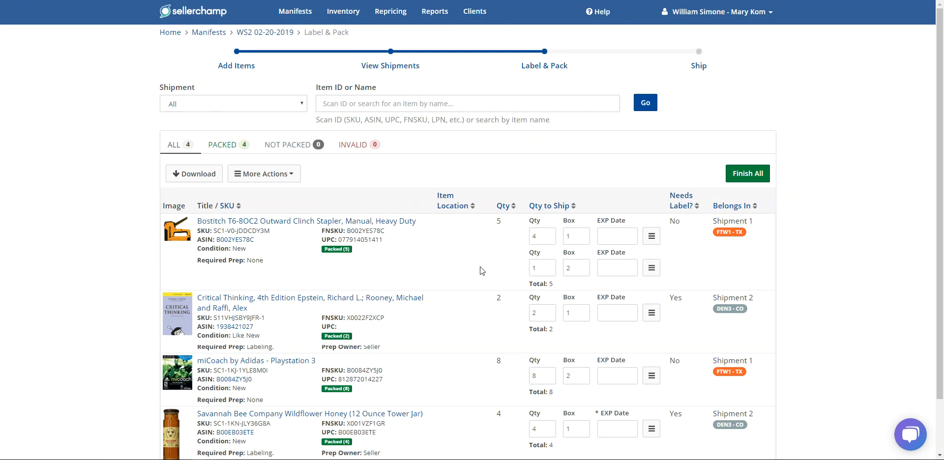
Step: Set the expiration date of the Savannah Bee Wildflower Honey to 05-31-2019 and check its row's label printing options
{"action": "scroll", "coordinate": [476, 274], "scroll_direction": "down", "scroll_amount": 3}
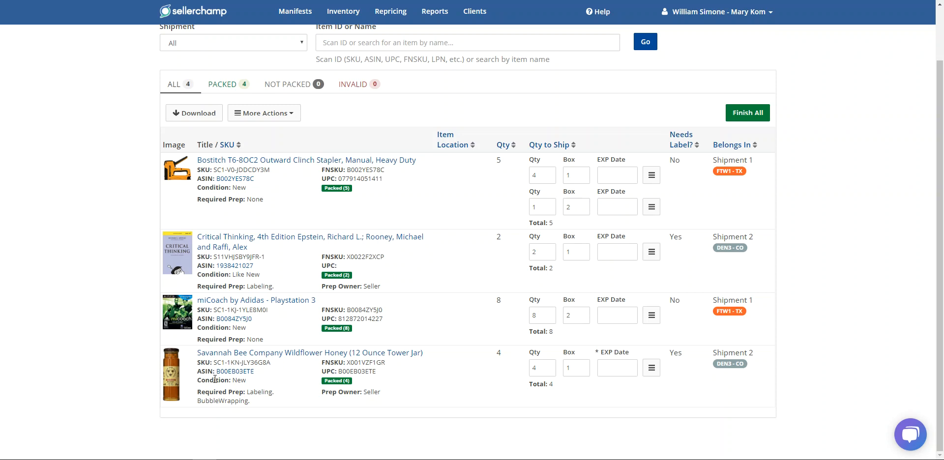
{"action": "mouse_move", "coordinate": [175, 384]}
{"action": "left_click", "coordinate": [617, 368]}
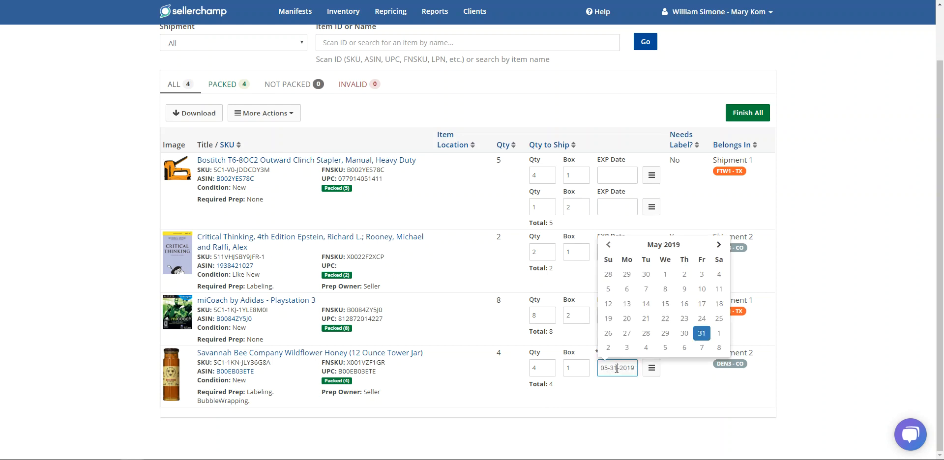
{"action": "left_click", "coordinate": [720, 246]}
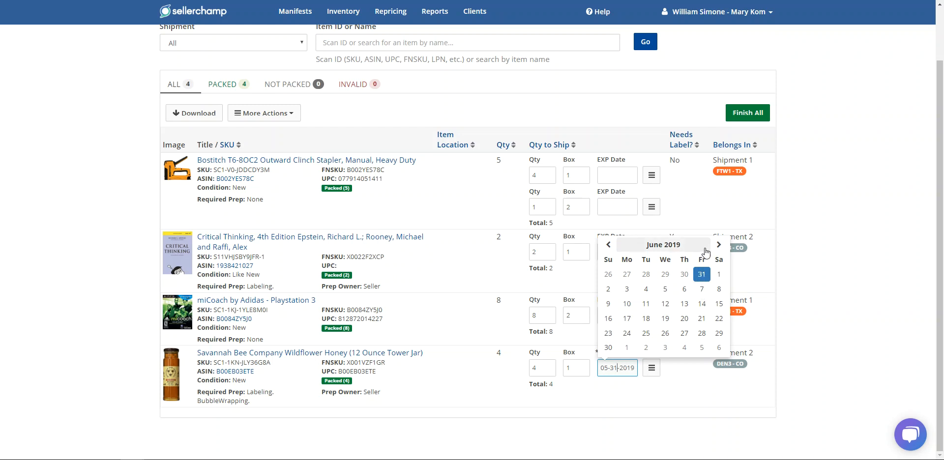
{"action": "left_click", "coordinate": [702, 276]}
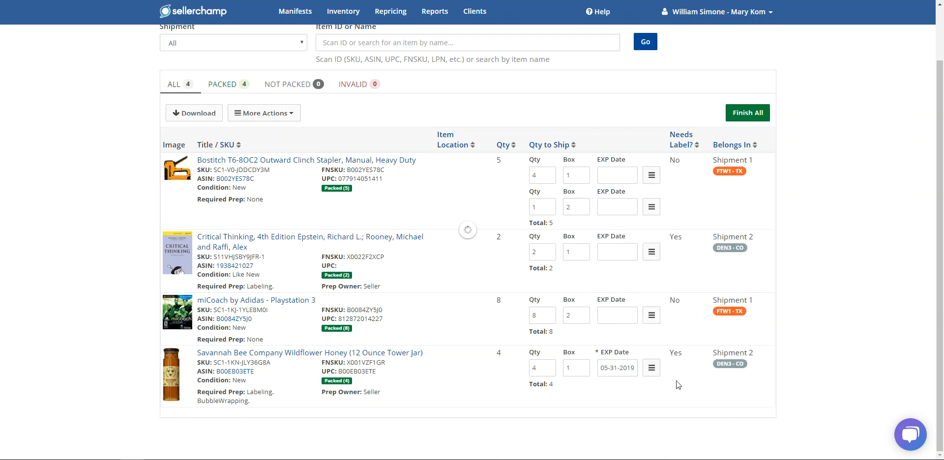
{"action": "left_click", "coordinate": [651, 369]}
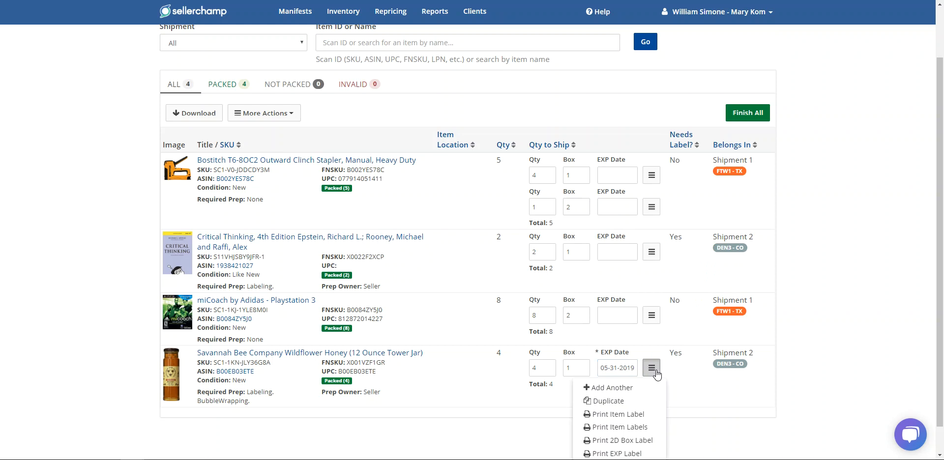
{"action": "left_click", "coordinate": [680, 370]}
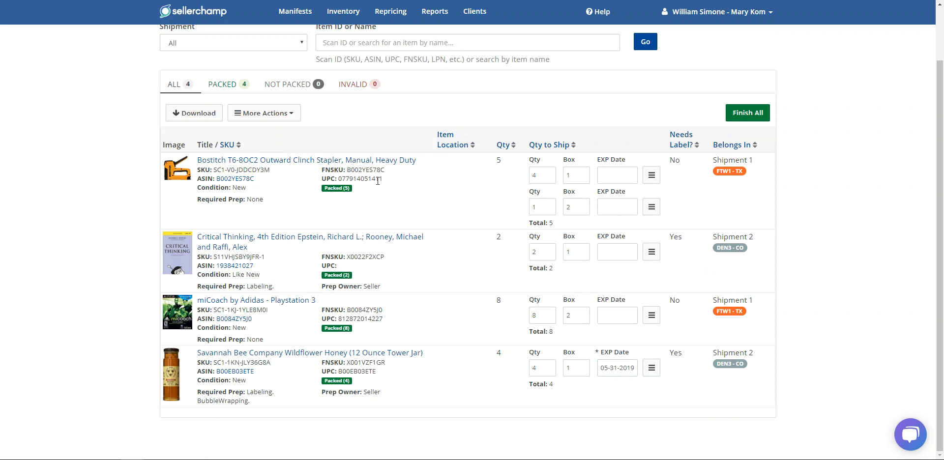
Step: View the print options for all FBA labels, limit them to items that need a label, and close them without printing
{"action": "left_click", "coordinate": [264, 112]}
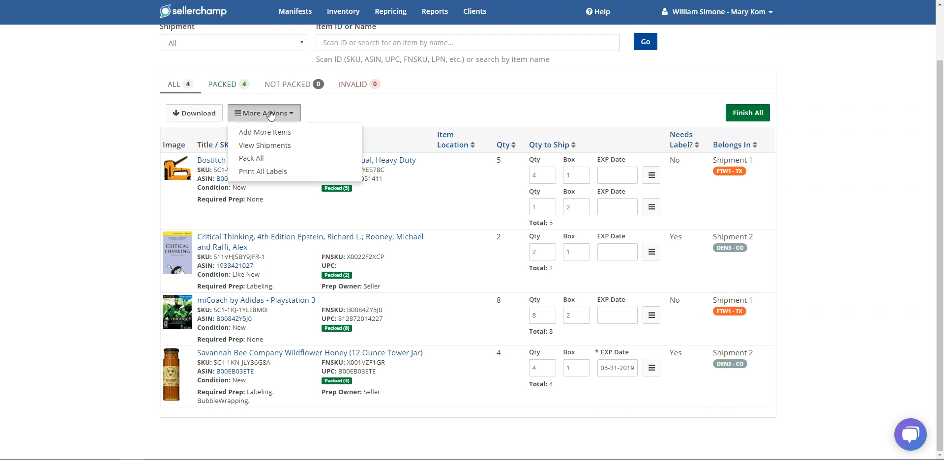
{"action": "left_click", "coordinate": [261, 171]}
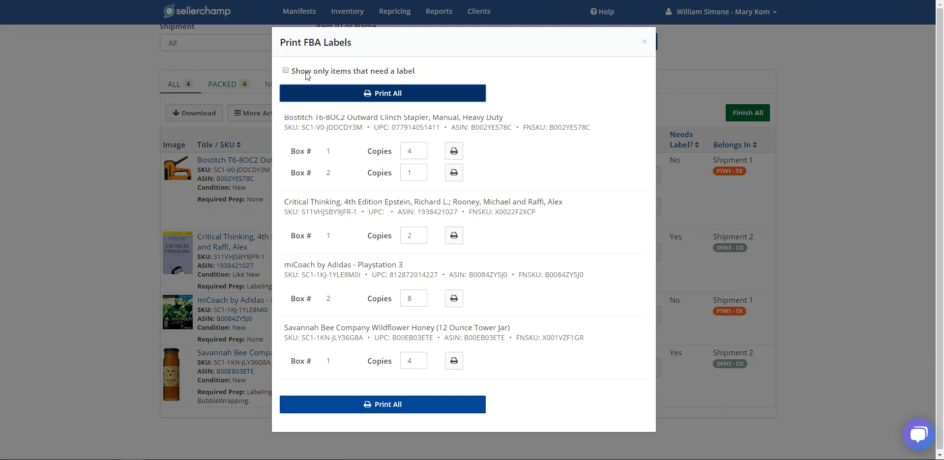
{"action": "left_click", "coordinate": [306, 73]}
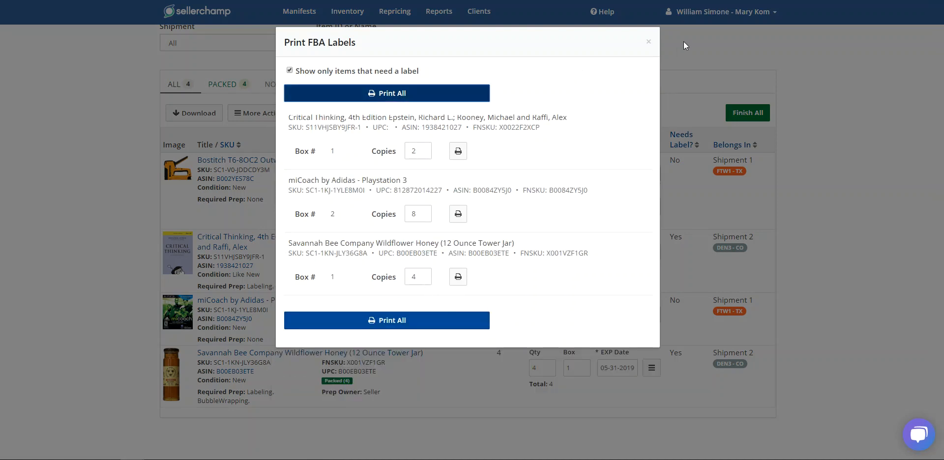
{"action": "left_click", "coordinate": [649, 41]}
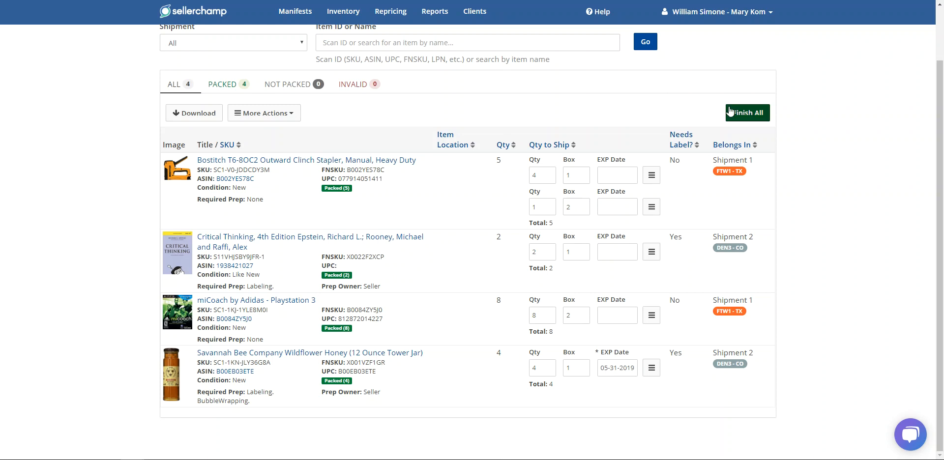
Step: Finish all shipments, confirming that Amazon is updated with the entered quantities to ship
{"action": "left_click", "coordinate": [747, 112]}
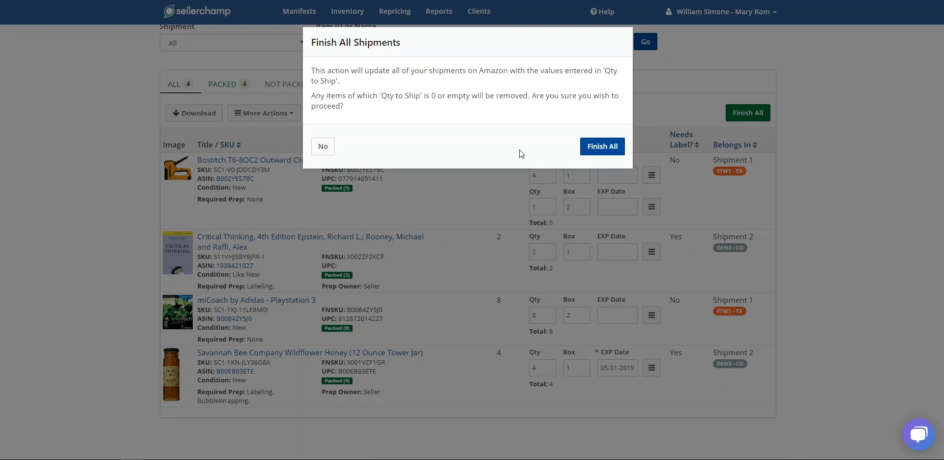
{"action": "left_click", "coordinate": [592, 148]}
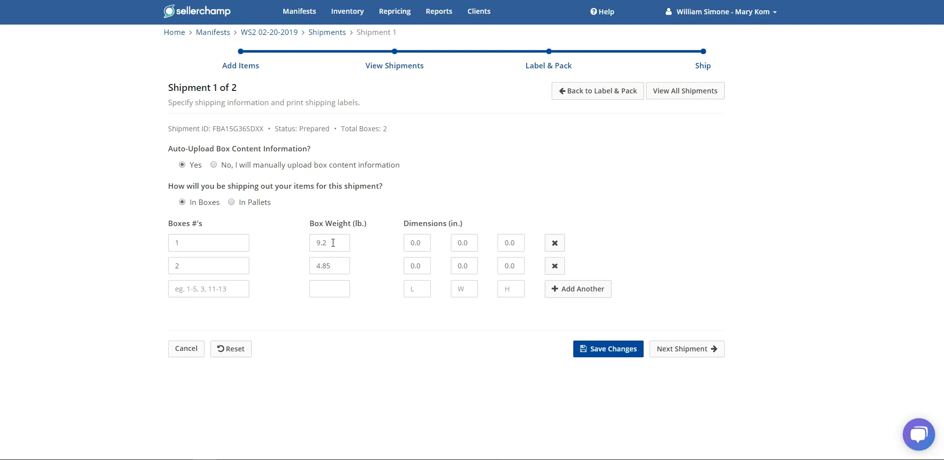
Step: Set Shipment 1's box 1 to 12 lb and 18 x 17 x 12 in, box 2 to 6 lb and 9 x 8 x 6 in, and save
{"action": "left_click", "coordinate": [333, 243]}
{"action": "double_click", "coordinate": [334, 242]}
{"action": "left_click", "coordinate": [598, 354]}
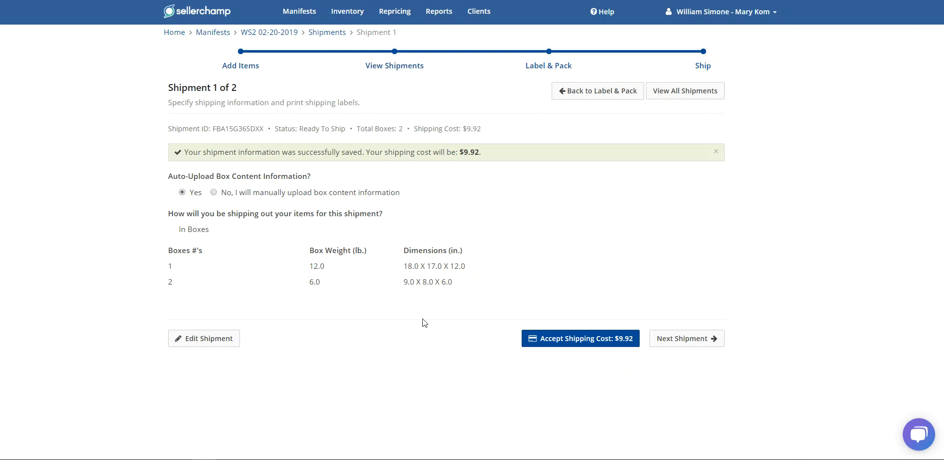
Step: Accept the shipping cost for Shipment 1 and print its box labels before moving on to Shipment 2
{"action": "left_click", "coordinate": [566, 339]}
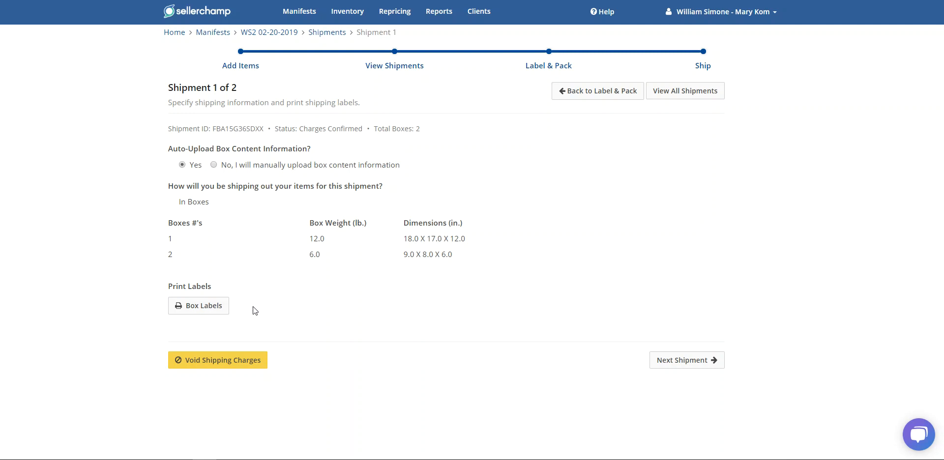
{"action": "left_click", "coordinate": [195, 306]}
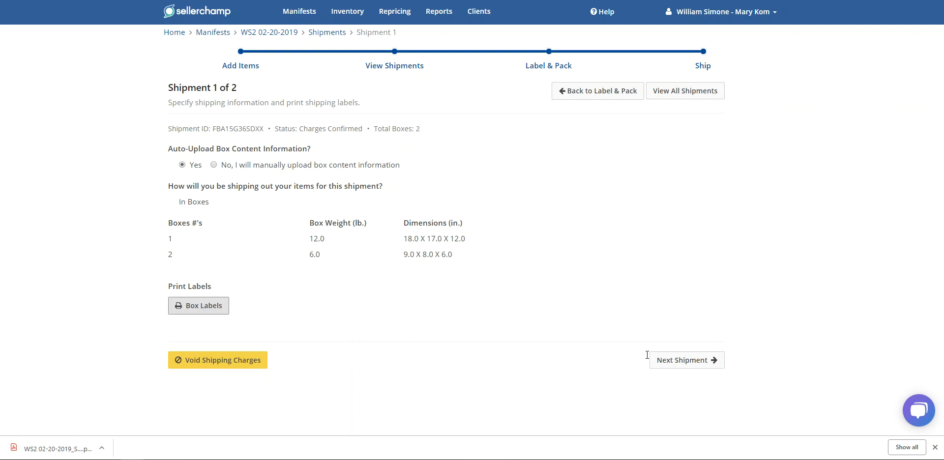
{"action": "left_click", "coordinate": [674, 361]}
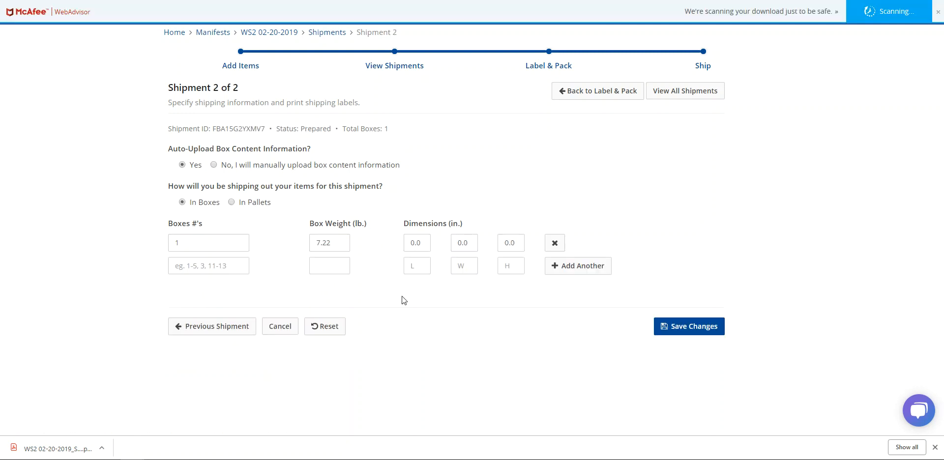